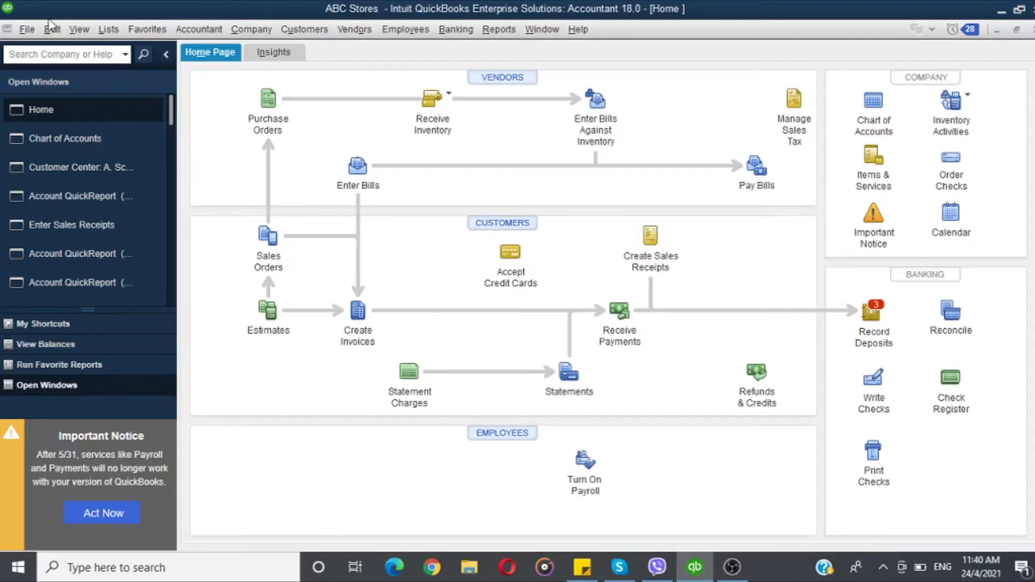
Step: Open the Make General Journal Entries window and dismiss the journal-entry numbering notice
click(202, 28)
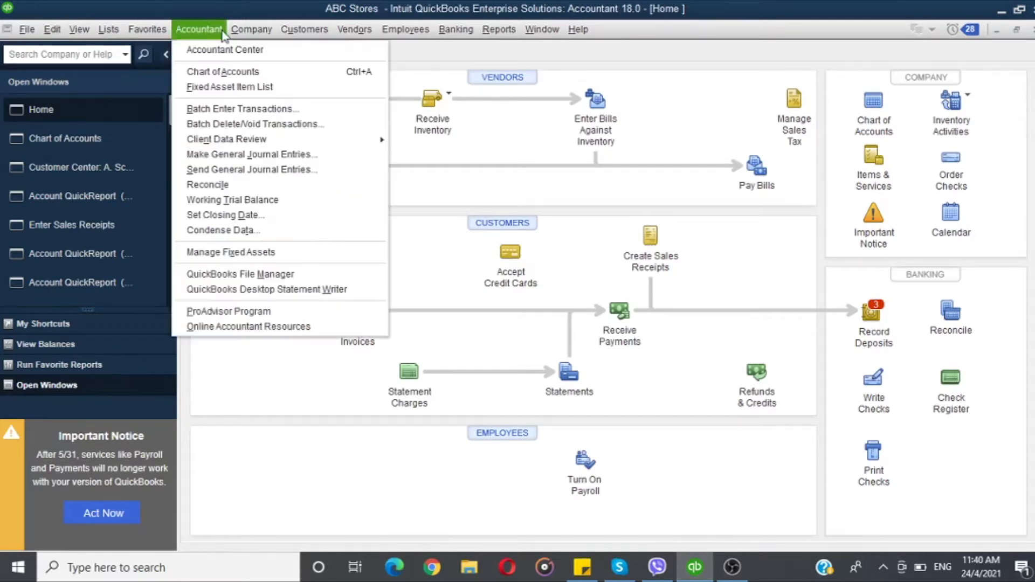
click(238, 155)
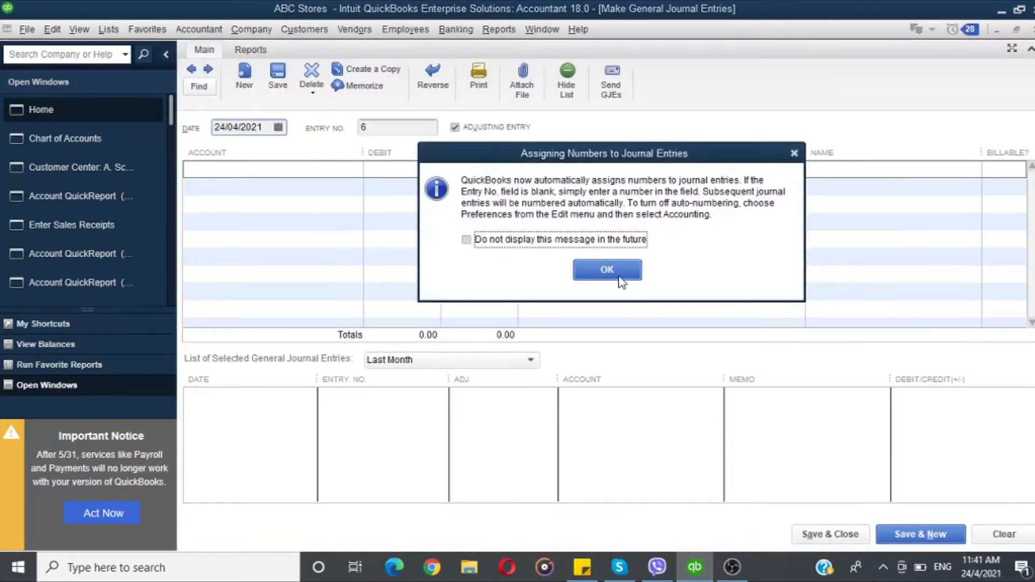
click(620, 275)
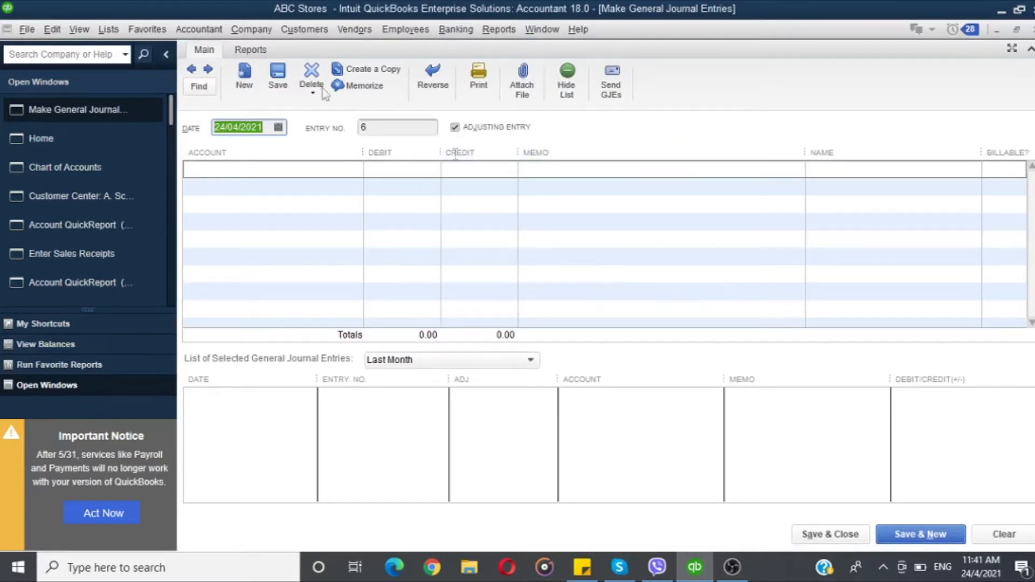
Step: Examine the other route to journal entries and the entry window's report options
click(235, 31)
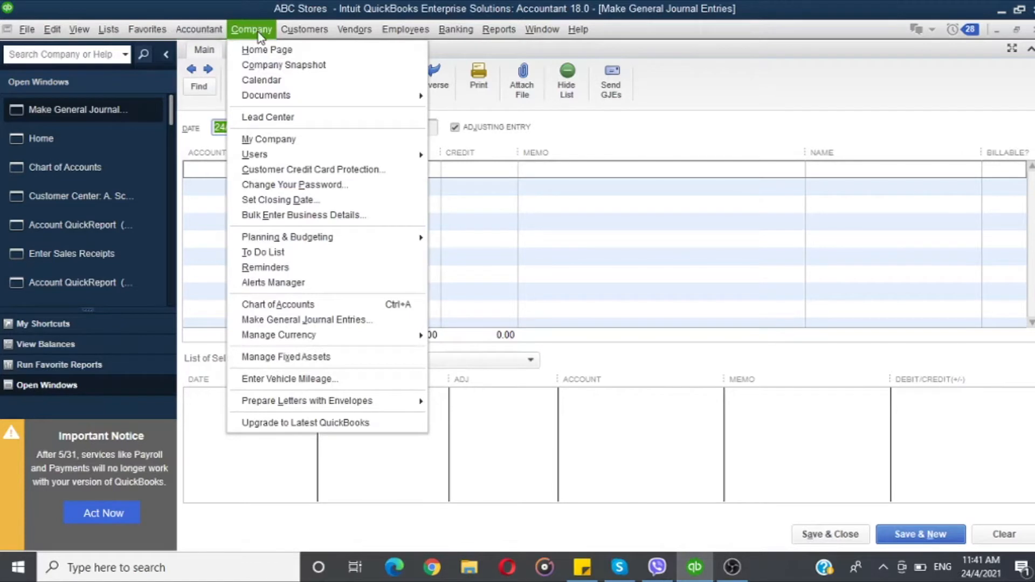
click(325, 320)
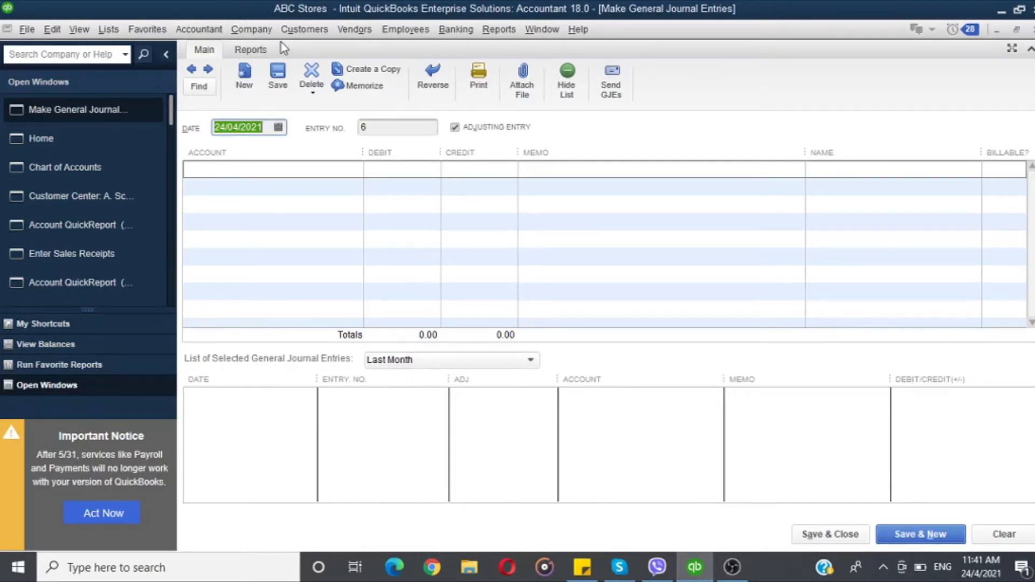
click(249, 52)
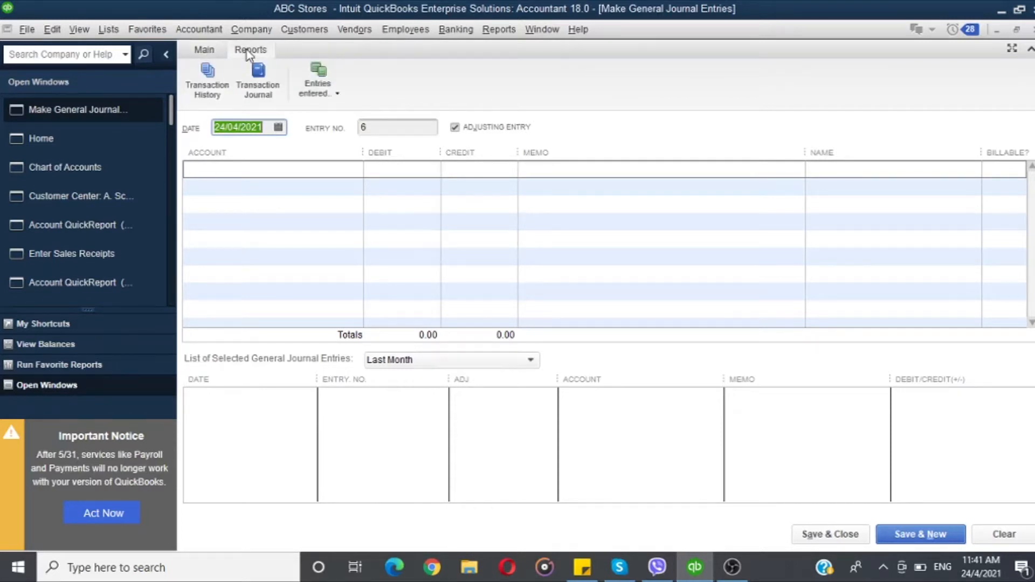
click(204, 53)
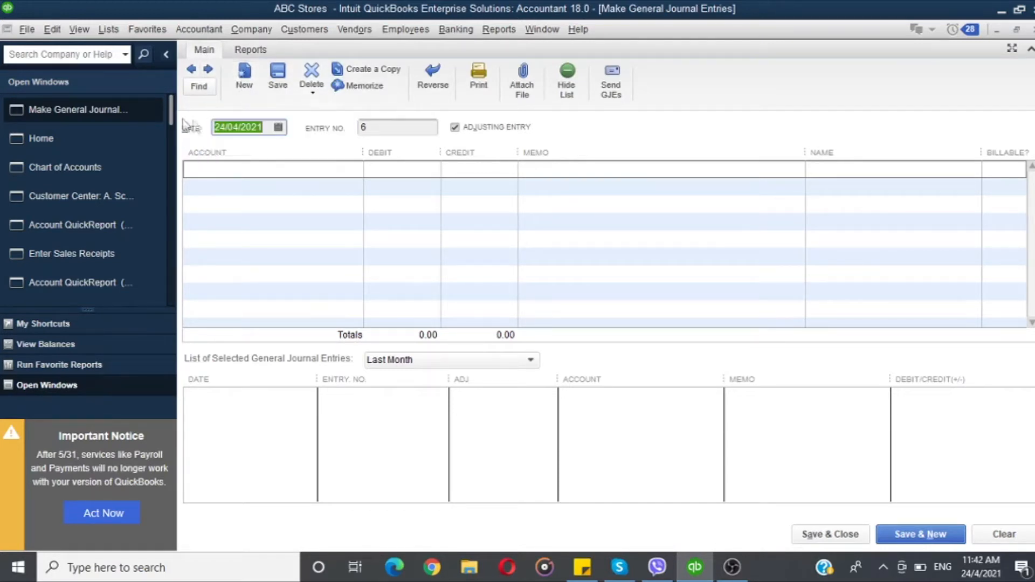
Step: Set the journal entry date to 31/03/2021
click(279, 127)
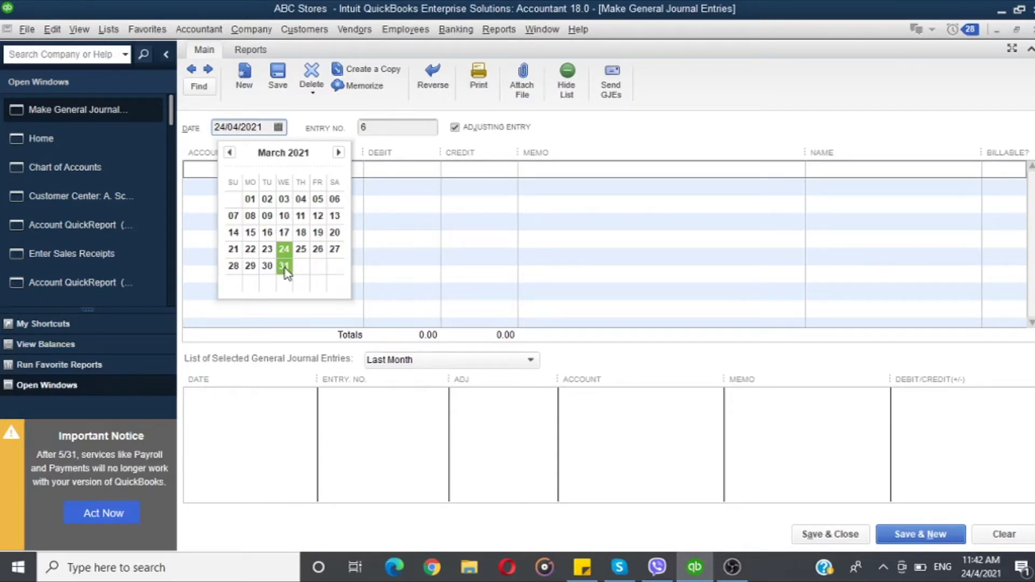
click(285, 266)
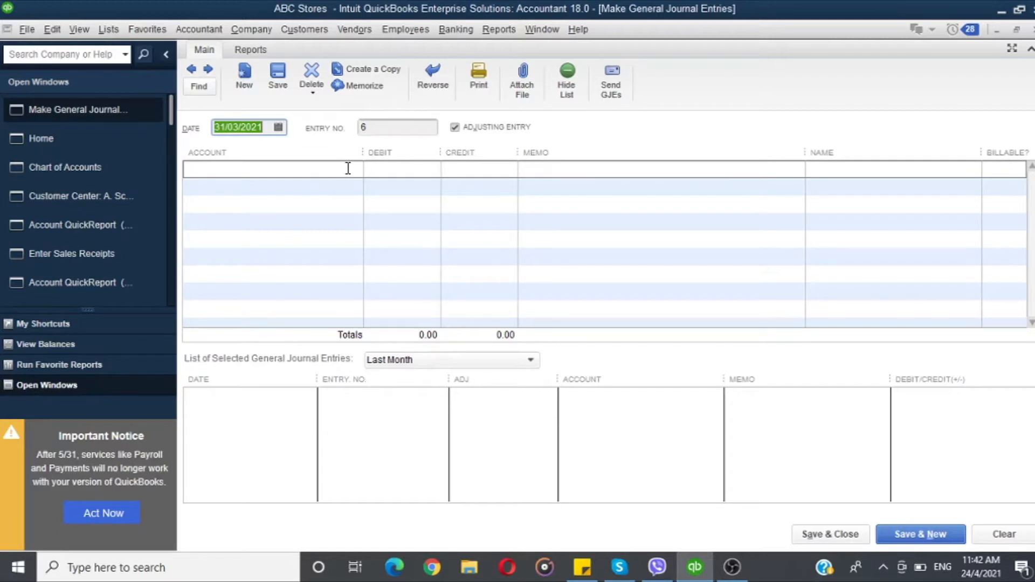
click(278, 128)
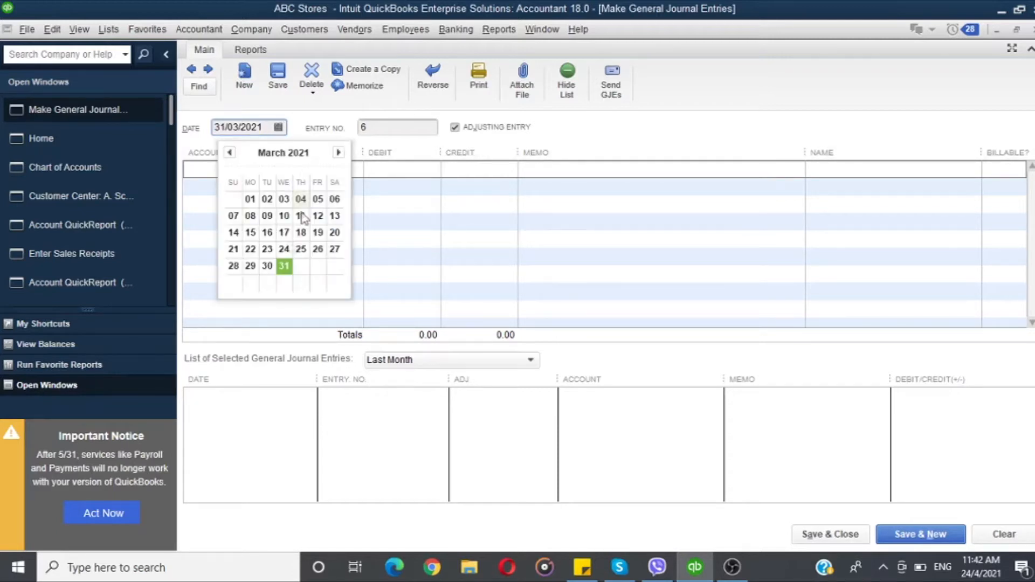
click(283, 267)
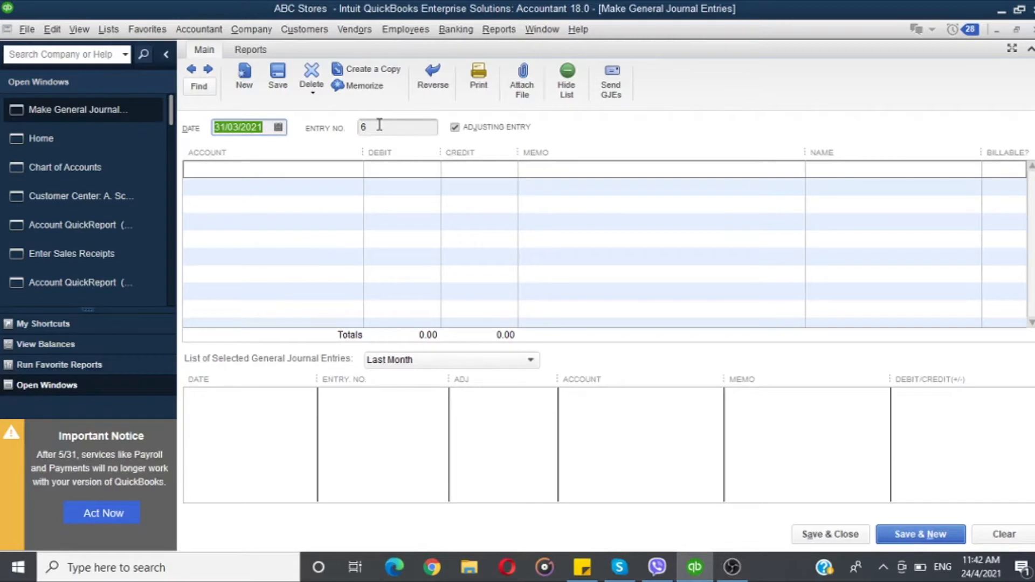
Step: Debit Basic Salary 20,000 with the memo "Being Accrued the Salary for the Month of March 2021"
click(342, 173)
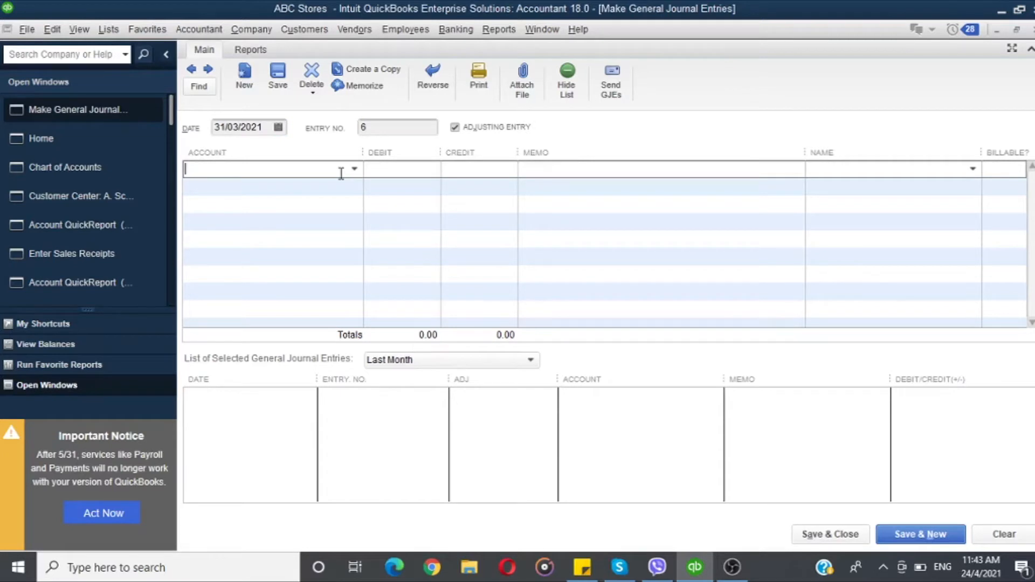
text(Basic Salary)
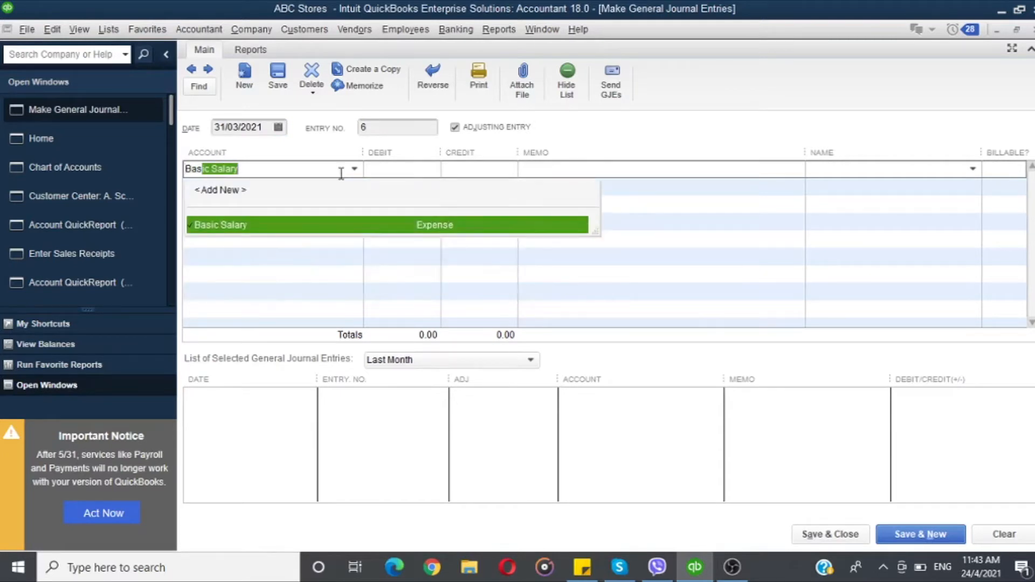
key(Tab)
text(20000)
key(Tab)
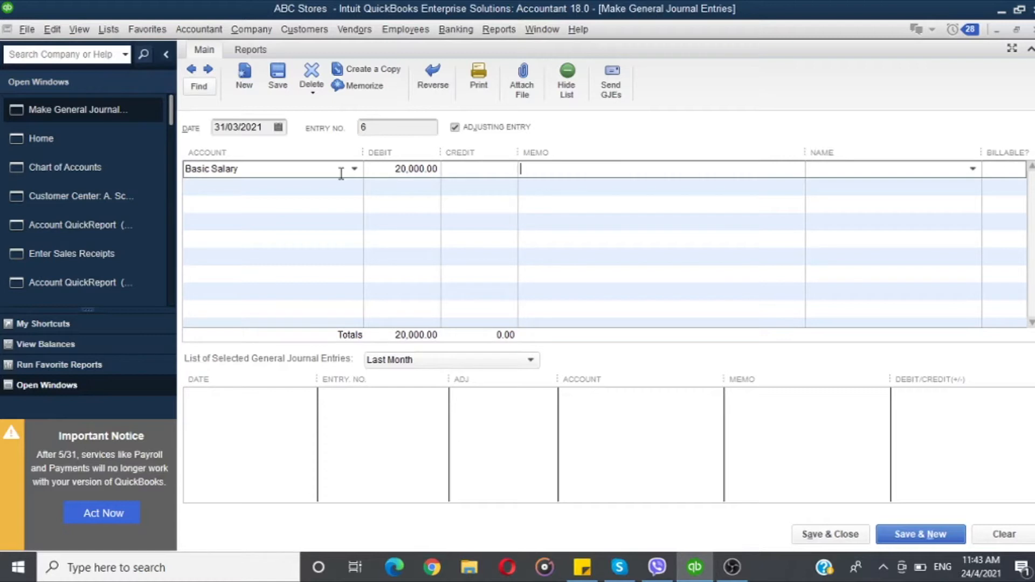
text(Being Accrued the Salary for the Month of March 2021)
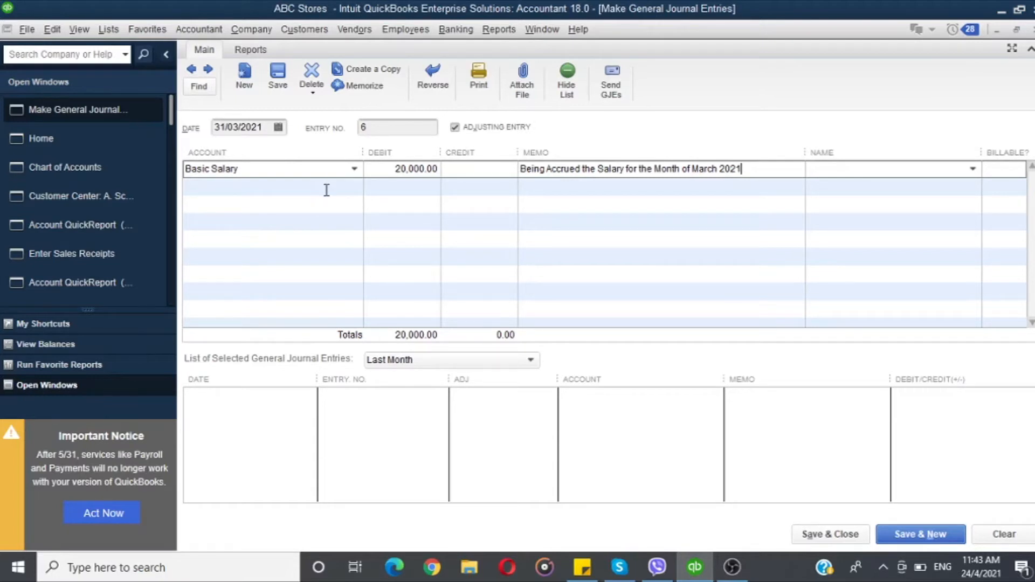
Step: Add a second line debiting Allowances 10,000
click(331, 187)
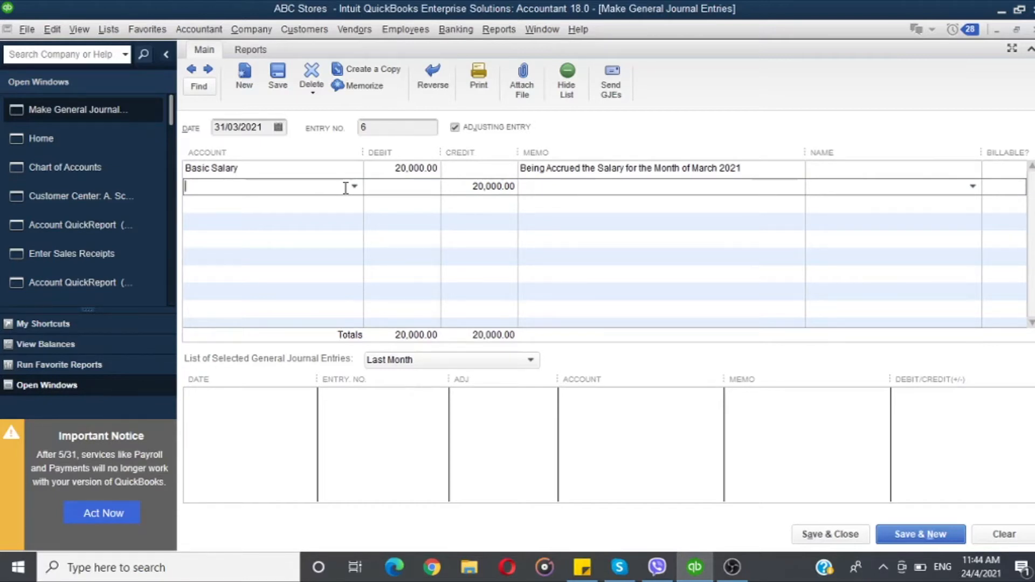
text(Al)
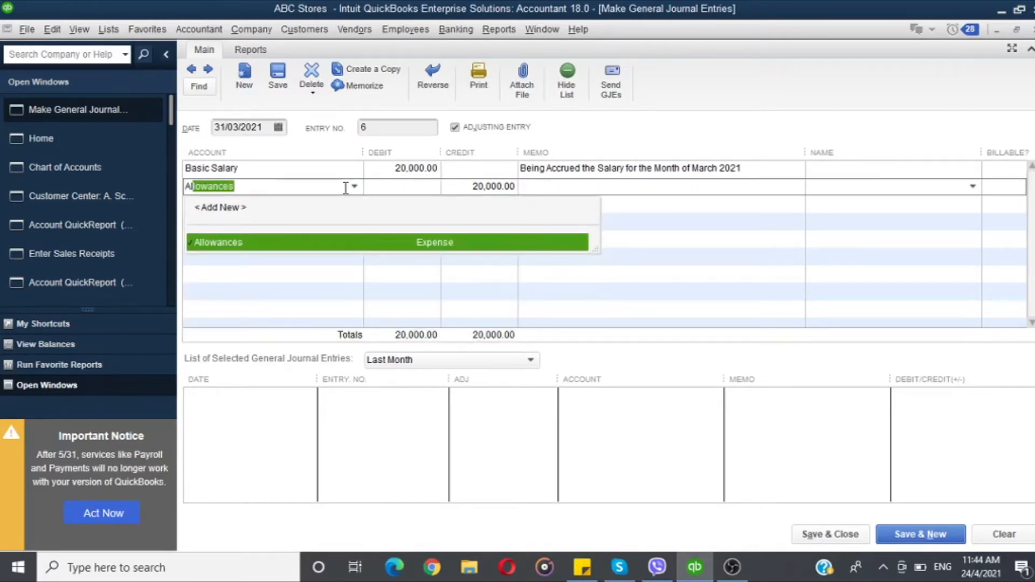
text(ar)
key(BackSpace)
key(BackSpace)
key(Tab)
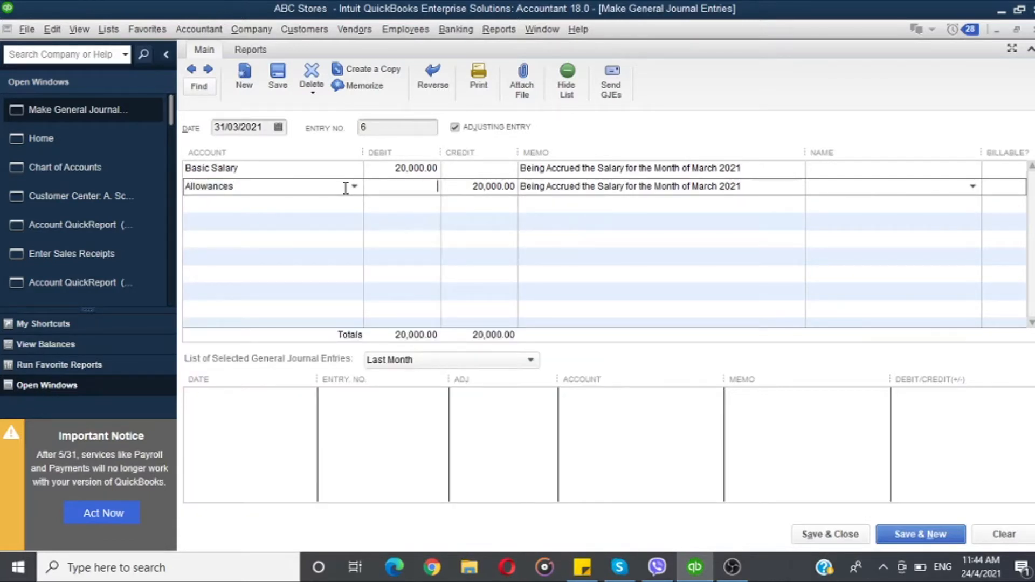
text(1000)
text(0)
key(Tab)
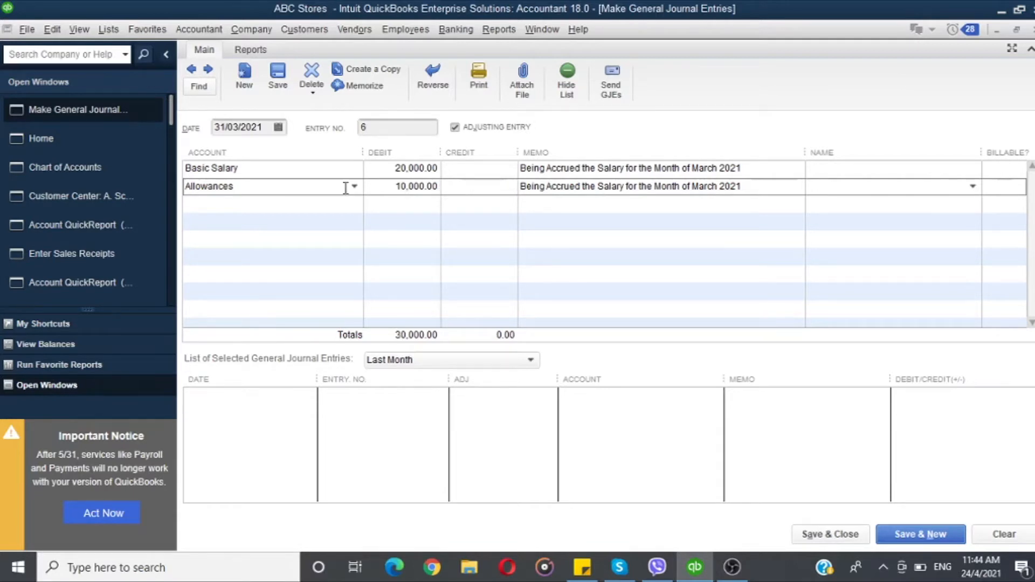
key(Tab)
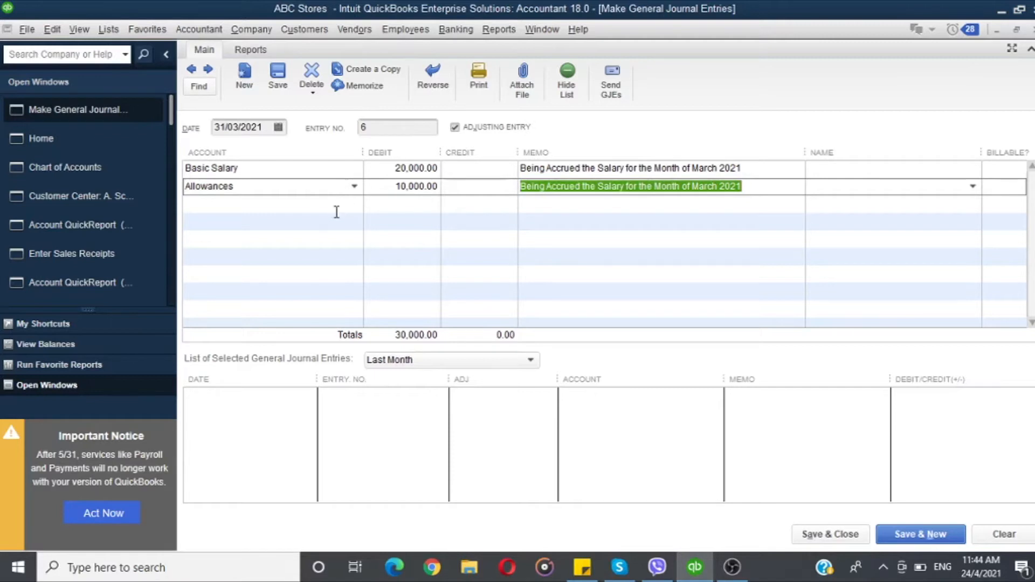
Step: Add a line debiting EPF Expense 2,400
click(336, 209)
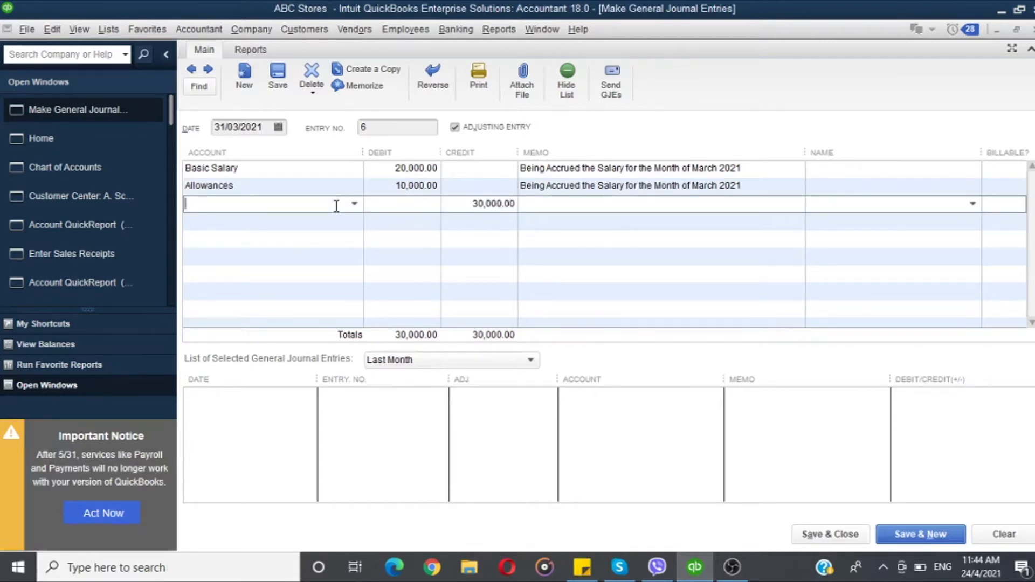
text(EPF Expense)
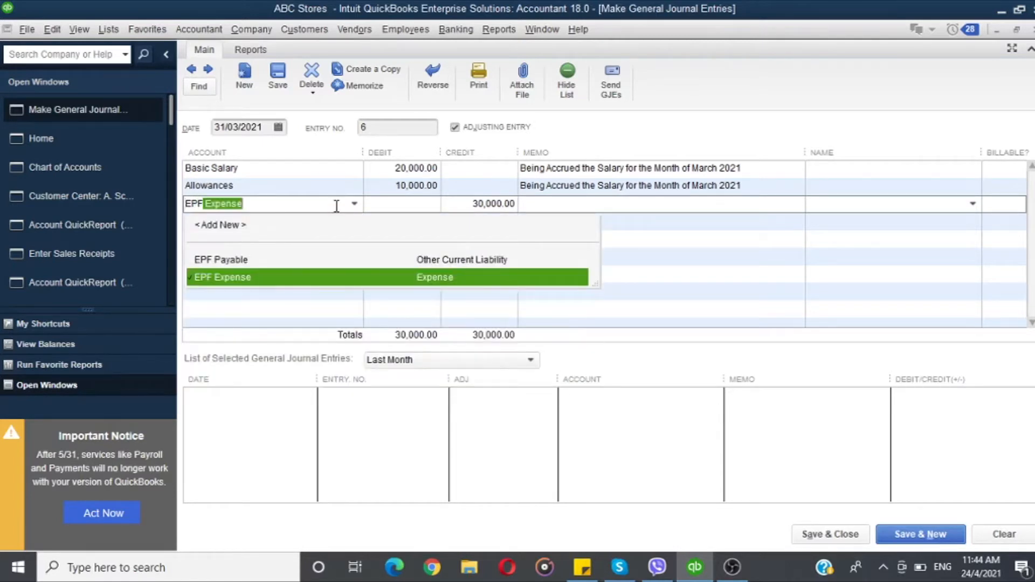
key(Tab)
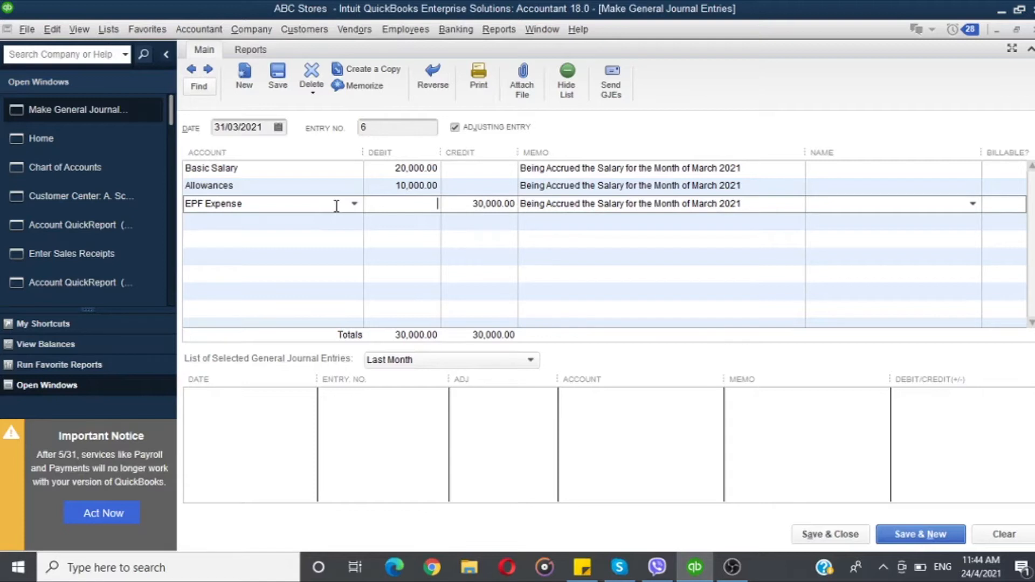
text(2400)
Step: Add a line debiting ETF Expense 600
key(Down)
text(ETF)
key(Tab)
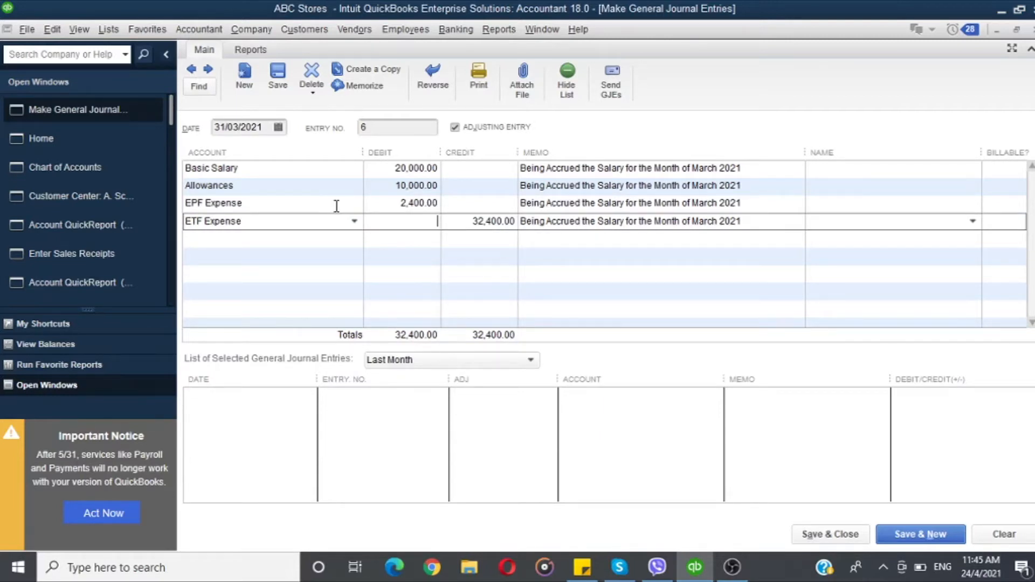
text(600)
key(Tab)
key(Tab)
key(Tab)
key(Tab)
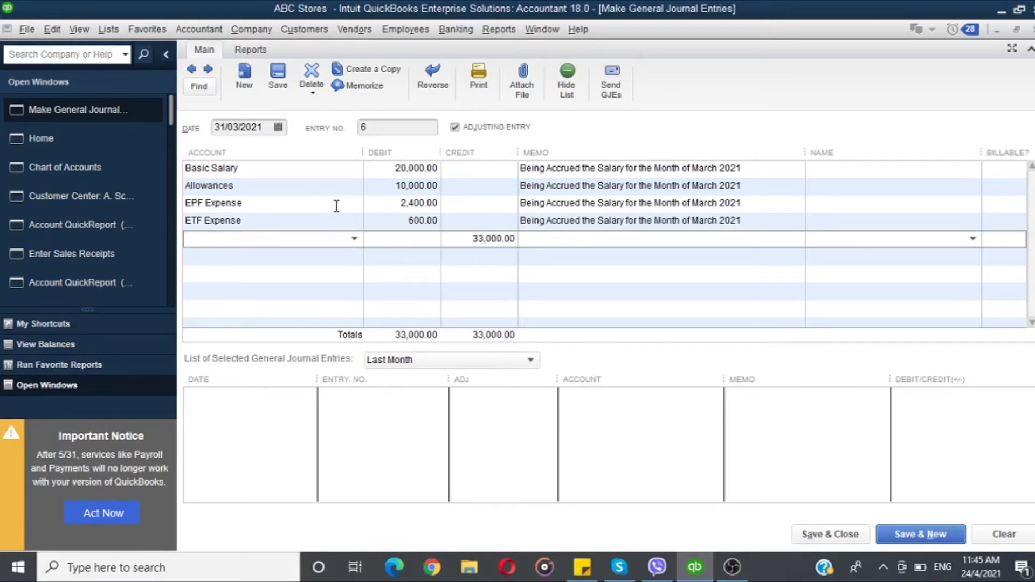
Step: Add a line crediting EPF Payable 4,000
text(EPF Payable)
key(Tab)
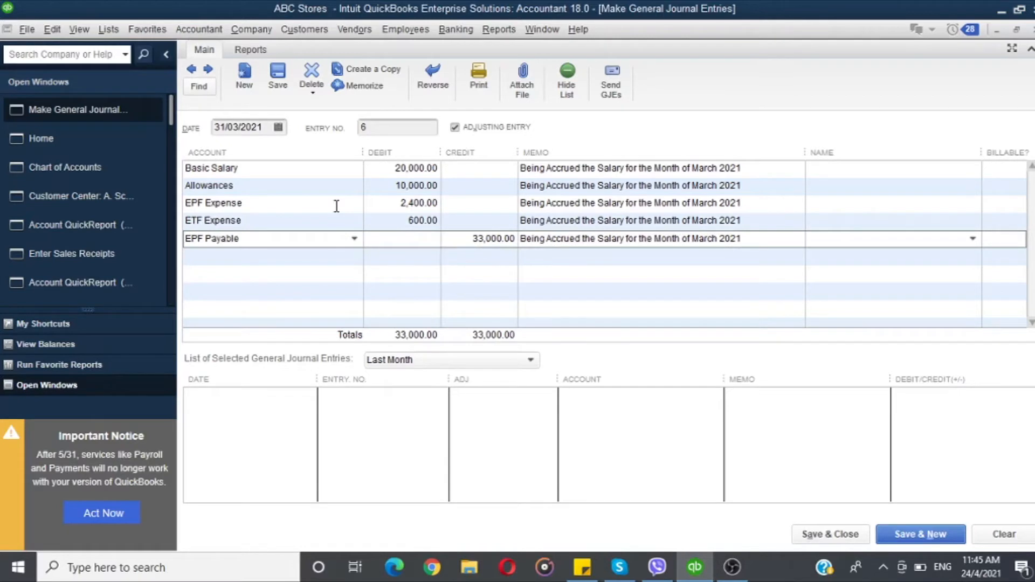
key(Tab)
text(4000)
key(Tab)
key(Tab)
key(Tab)
key(Tab)
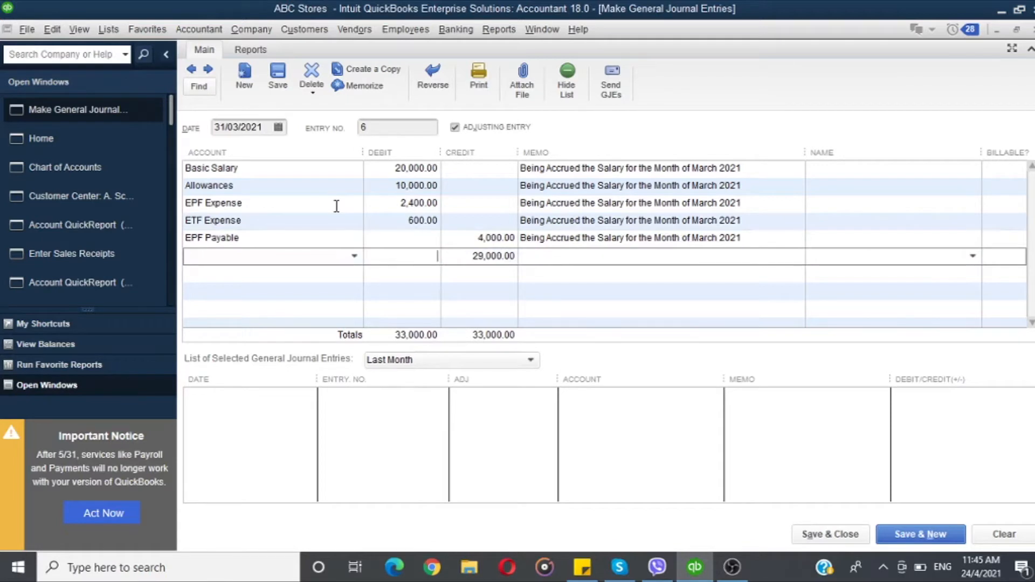
Step: Add a line crediting ETF Expense 600
key(shift+Tab)
text(ETF Expense)
key(Tab)
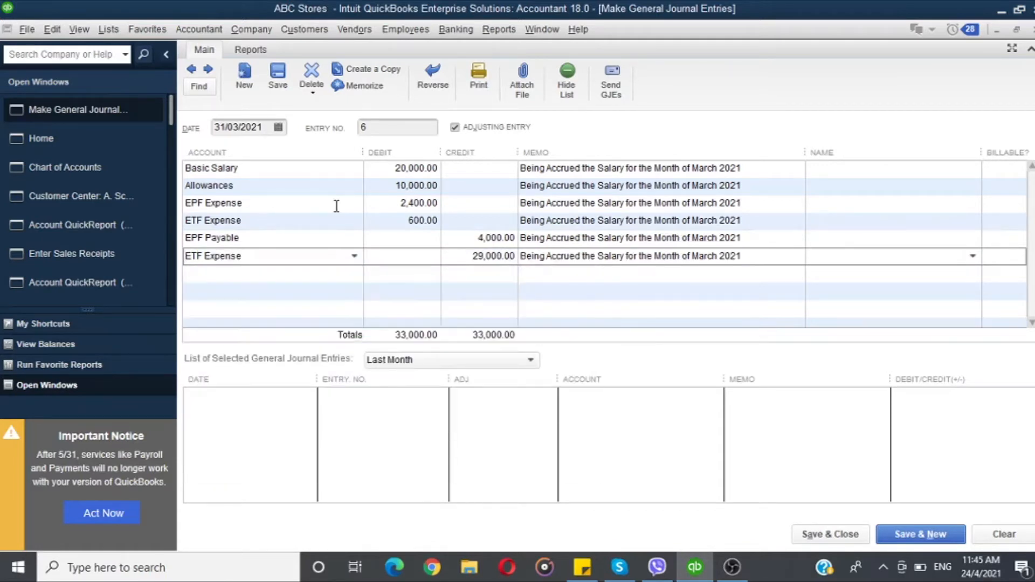
key(Tab)
text(600)
key(Tab)
key(Tab)
key(Tab)
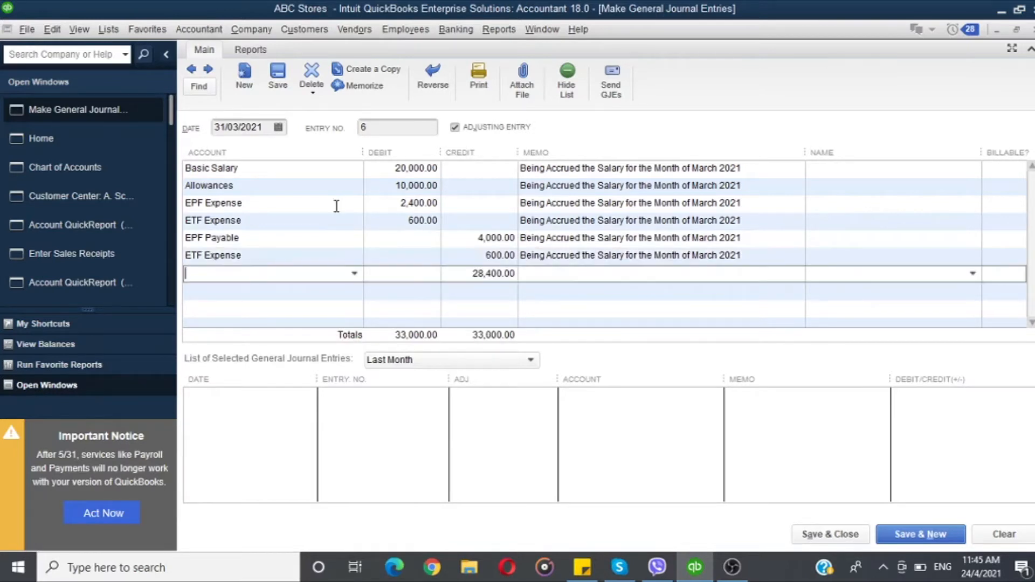
Step: Assign the remaining balancing credit line to the Salary Payable account
text(Net)
key(BackSpace)
key(BackSpace)
key(BackSpace)
text(Salary Payable)
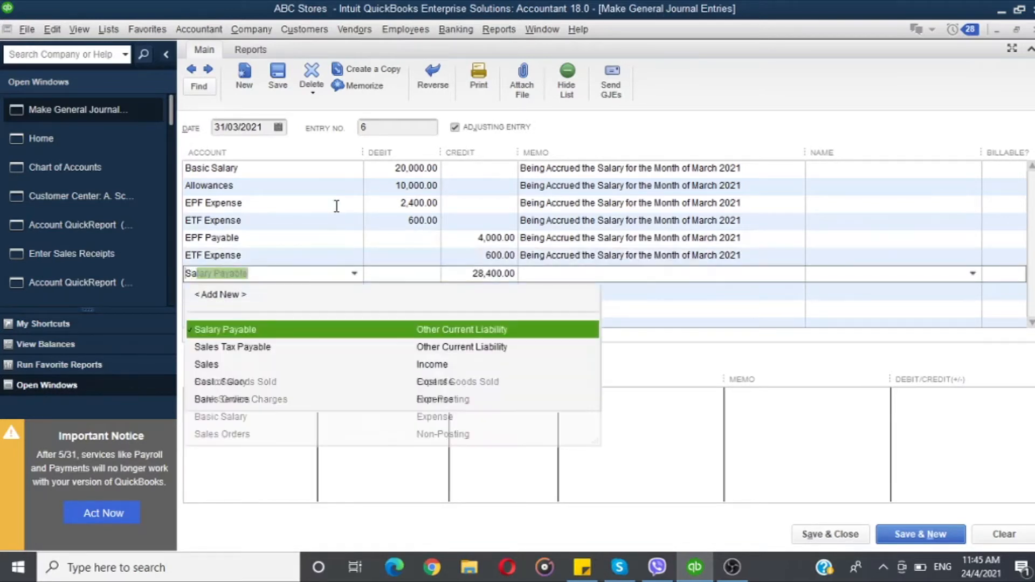
key(Tab)
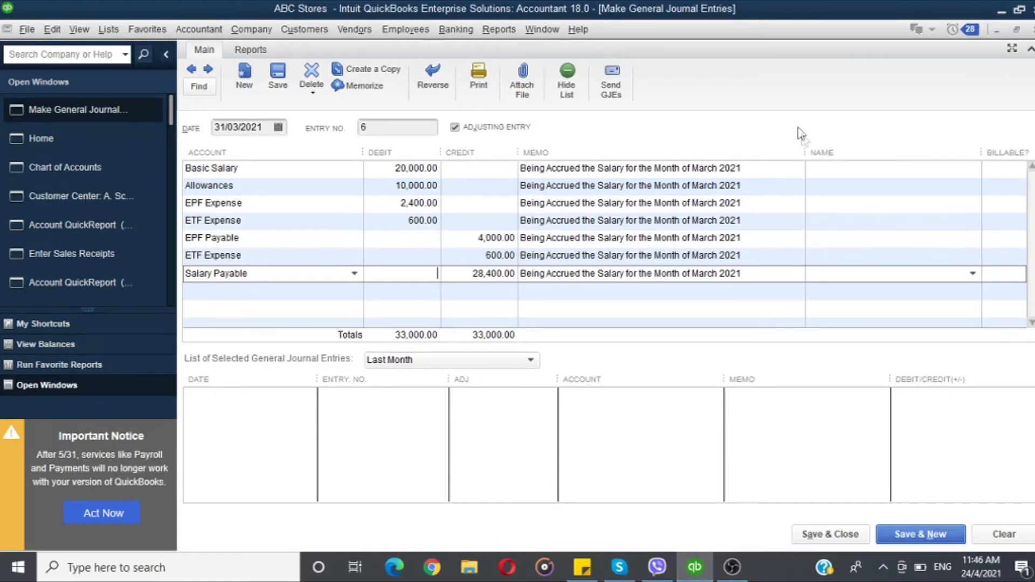
Step: Browse the Name list for the Basic Salary line without choosing a name
click(827, 169)
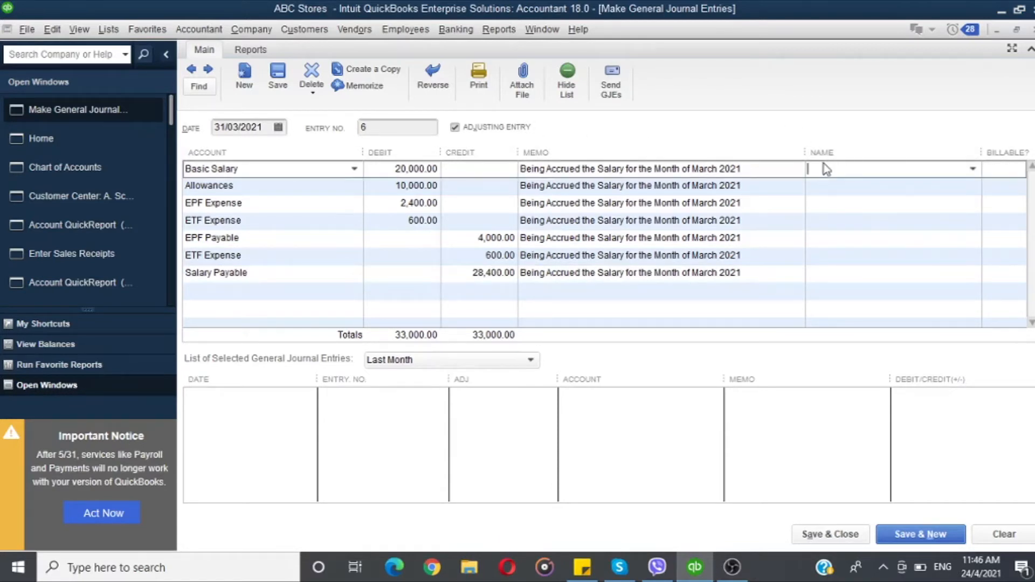
click(974, 172)
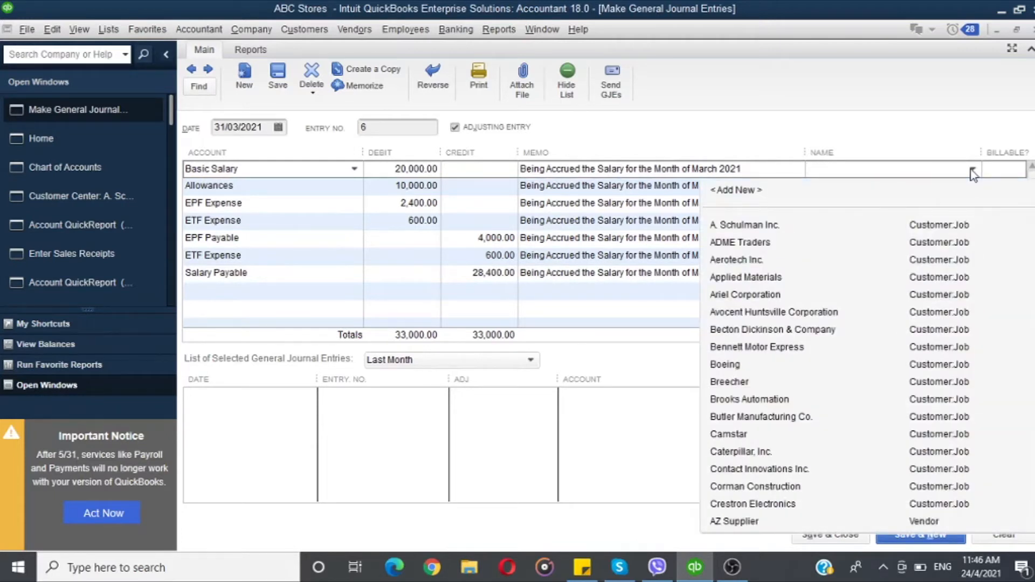
scroll(973, 174, down, 8)
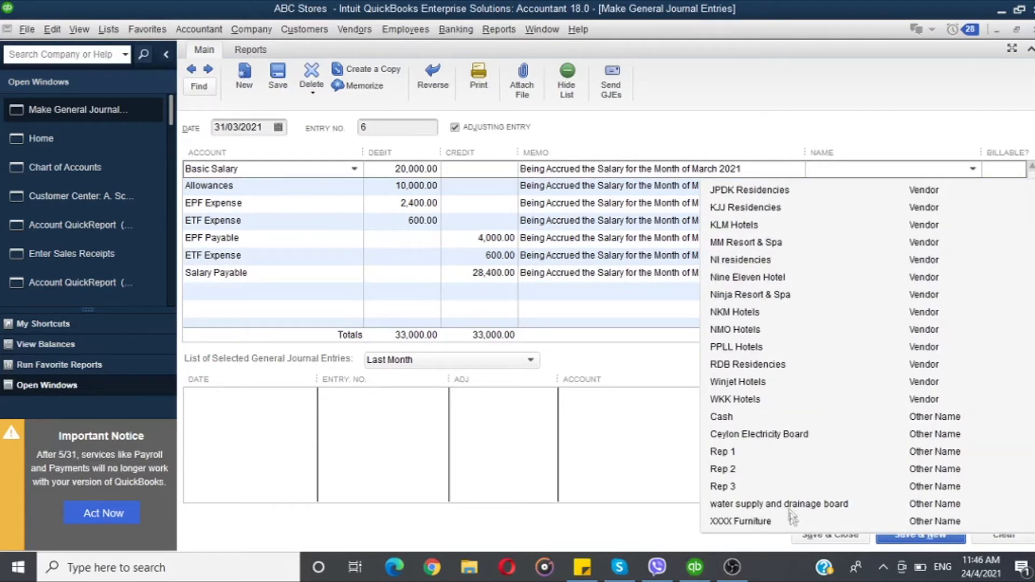
click(826, 169)
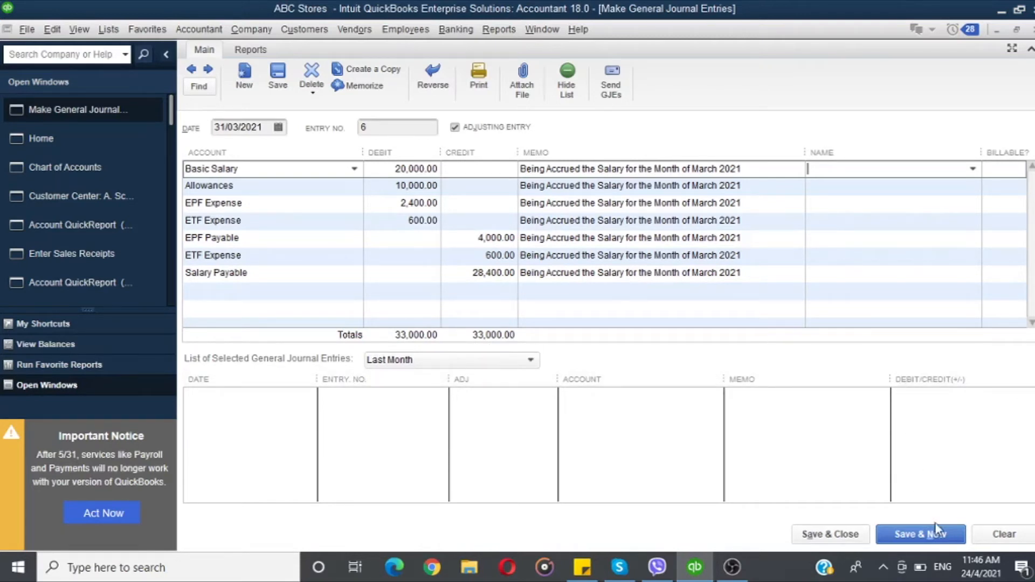
Step: Save the salary accrual journal entry and page back through previous entries to reopen entry 6
click(902, 539)
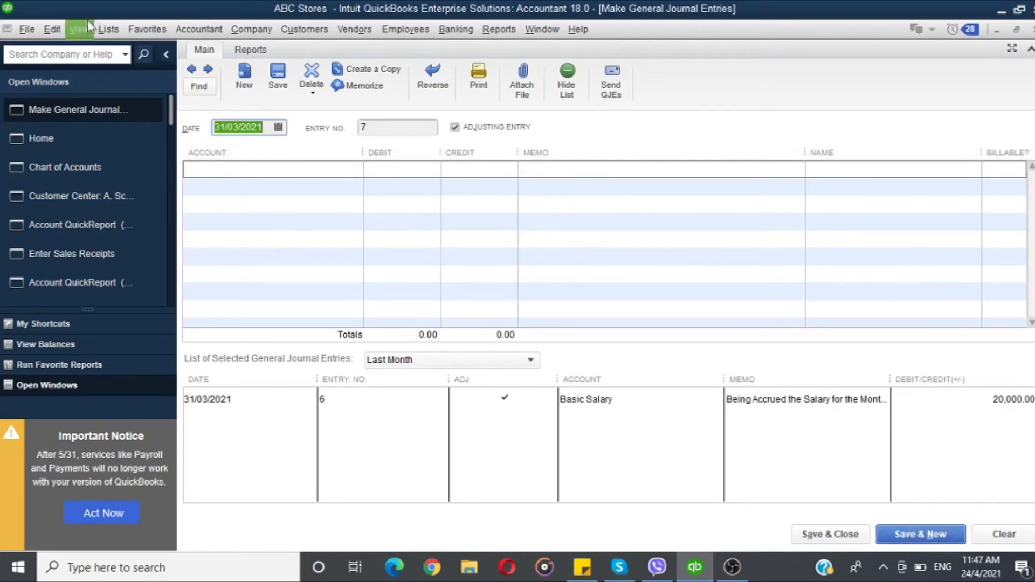
click(191, 70)
click(191, 70)
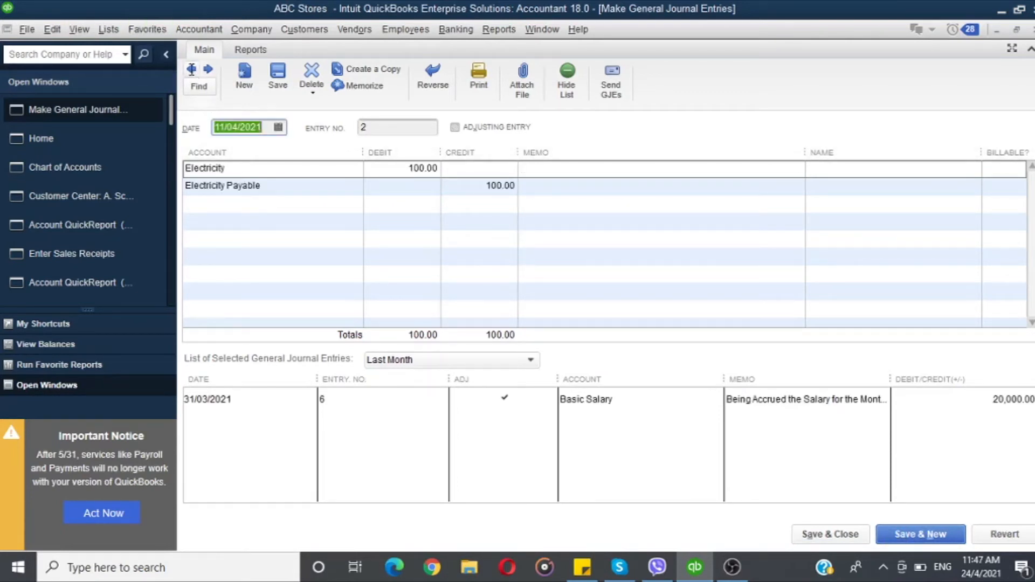
click(192, 70)
click(192, 70)
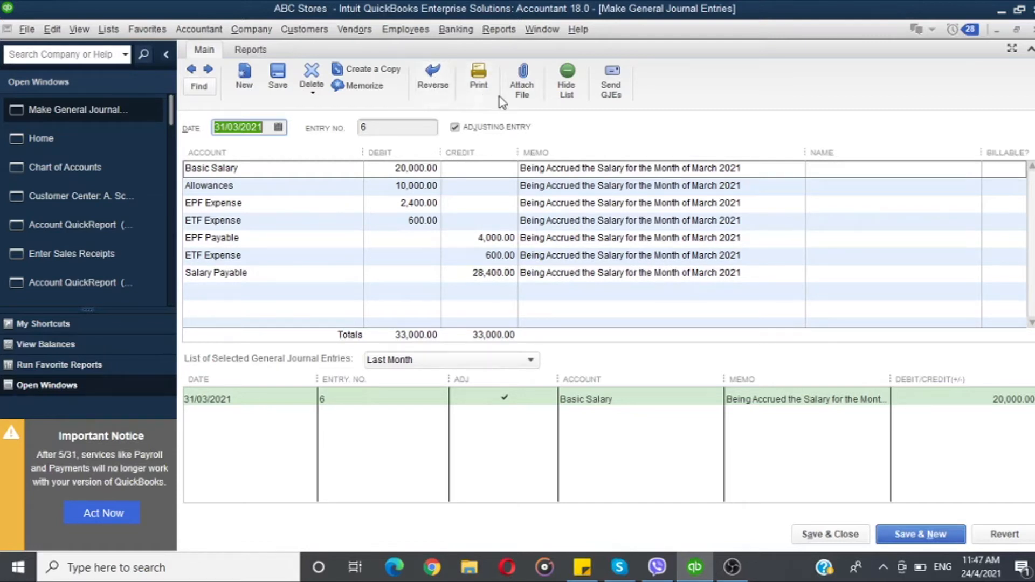
Step: Preview the printout of the journal entry, zooming in and out, then cancel printing
click(486, 90)
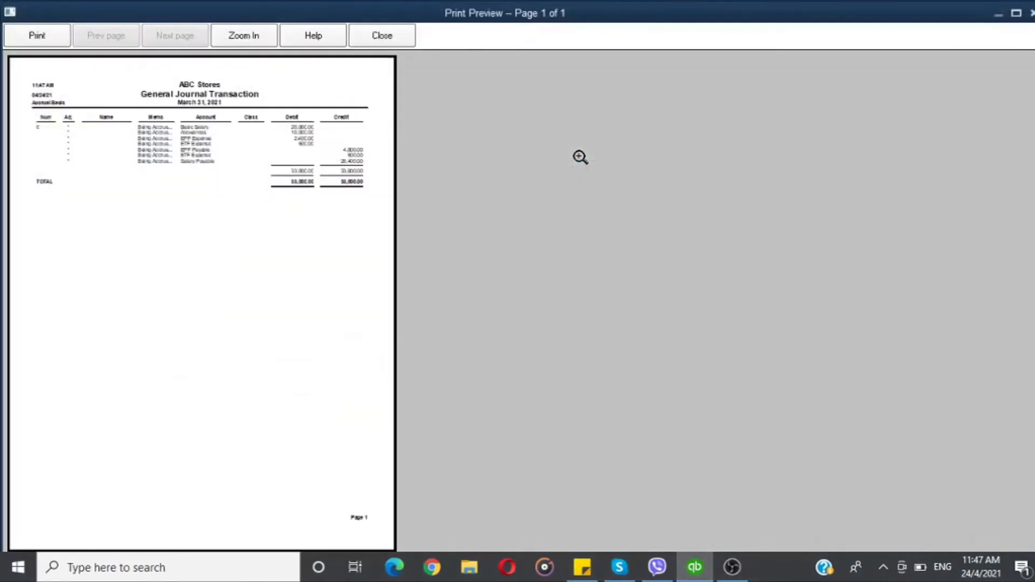
click(189, 156)
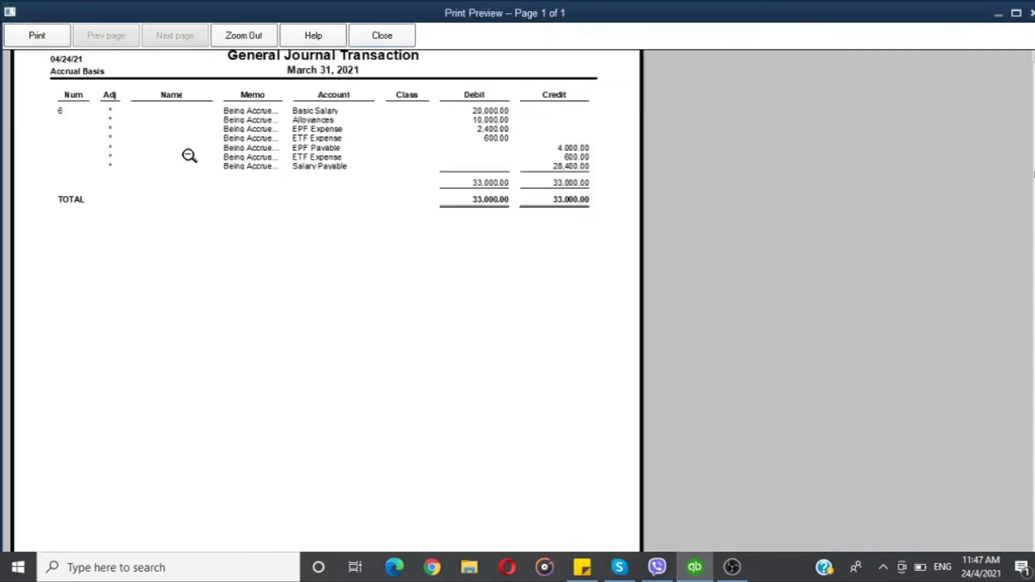
click(190, 156)
click(382, 35)
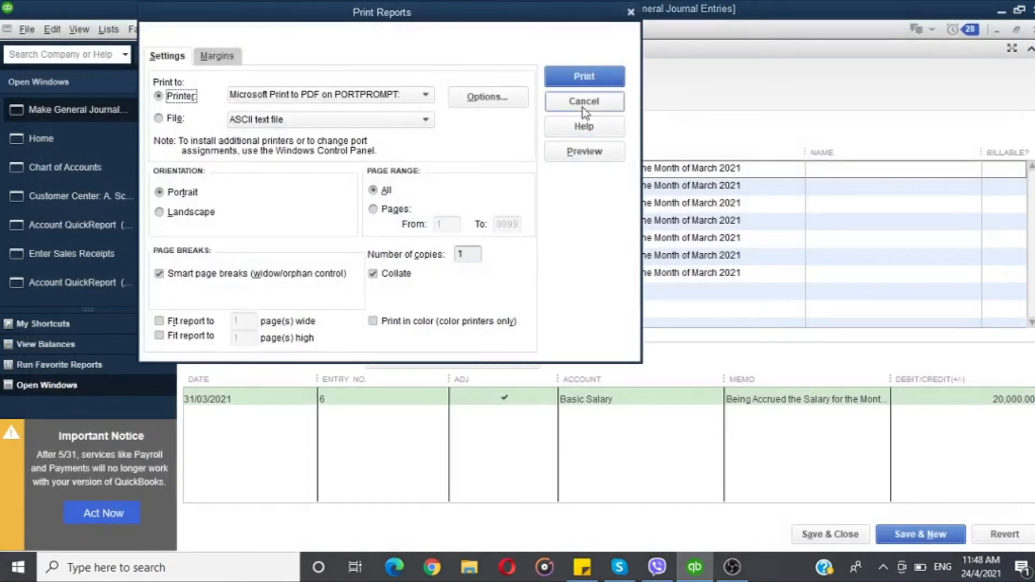
click(583, 104)
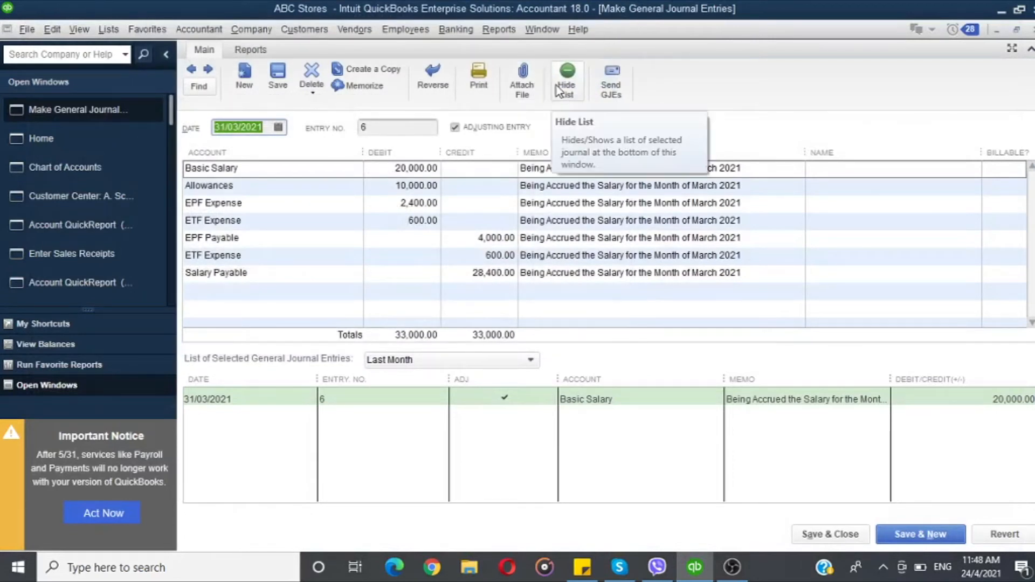
Step: Hide and reshow the list of selected general journal entries
click(561, 89)
click(560, 89)
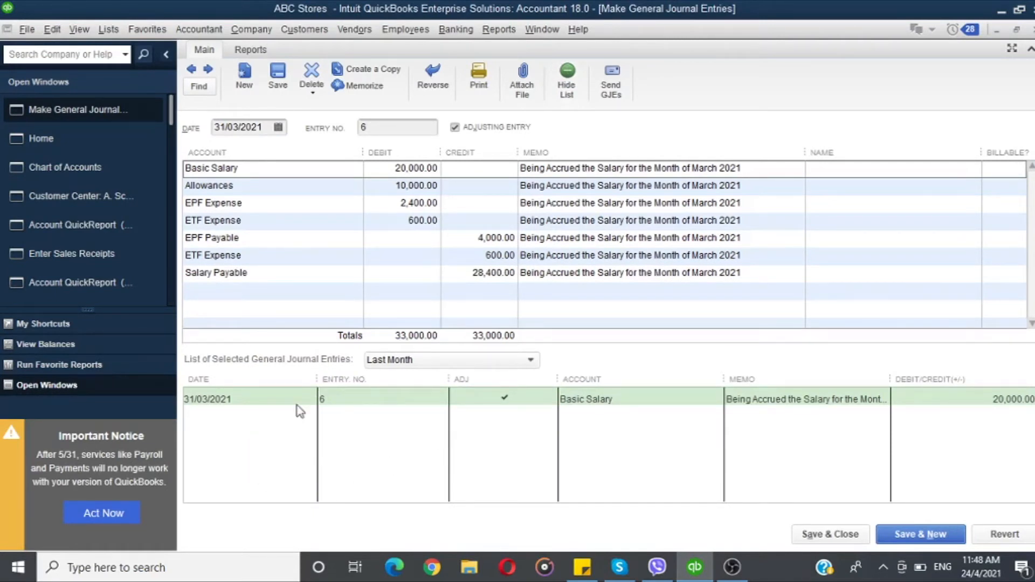
click(557, 85)
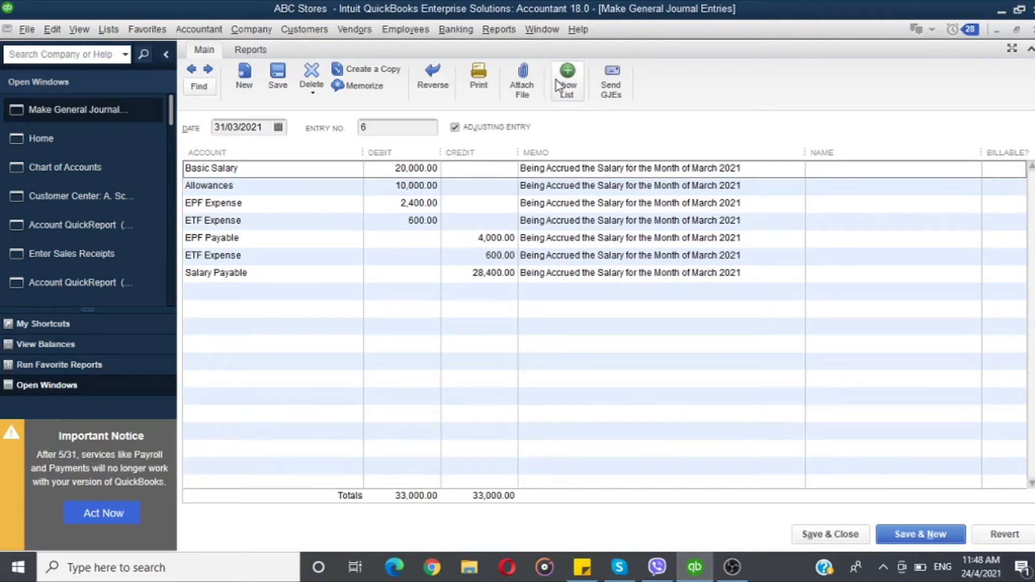
click(558, 86)
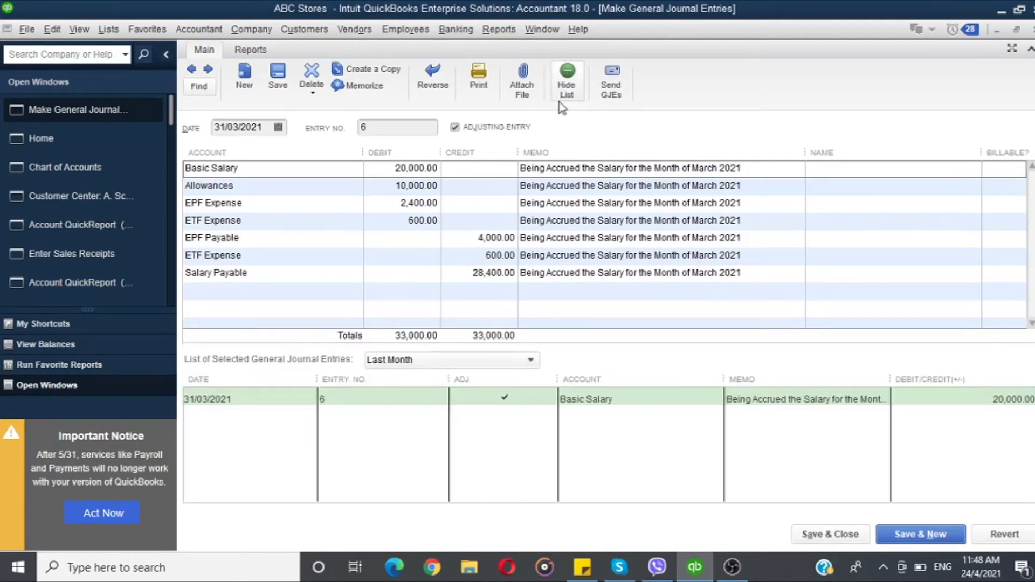
Step: Open the Send General Journal Entries window and return to the journal entry
click(610, 82)
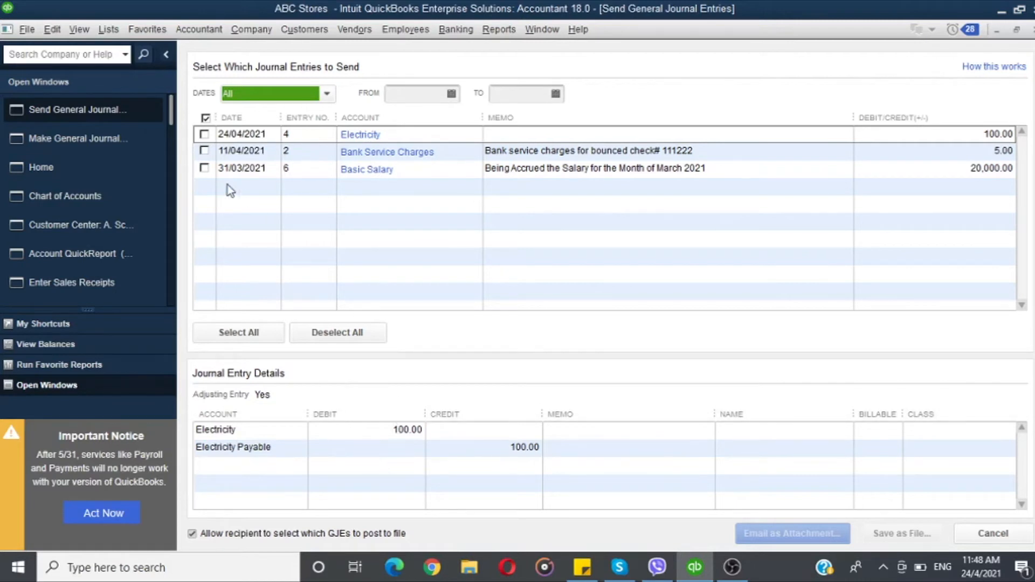
click(131, 138)
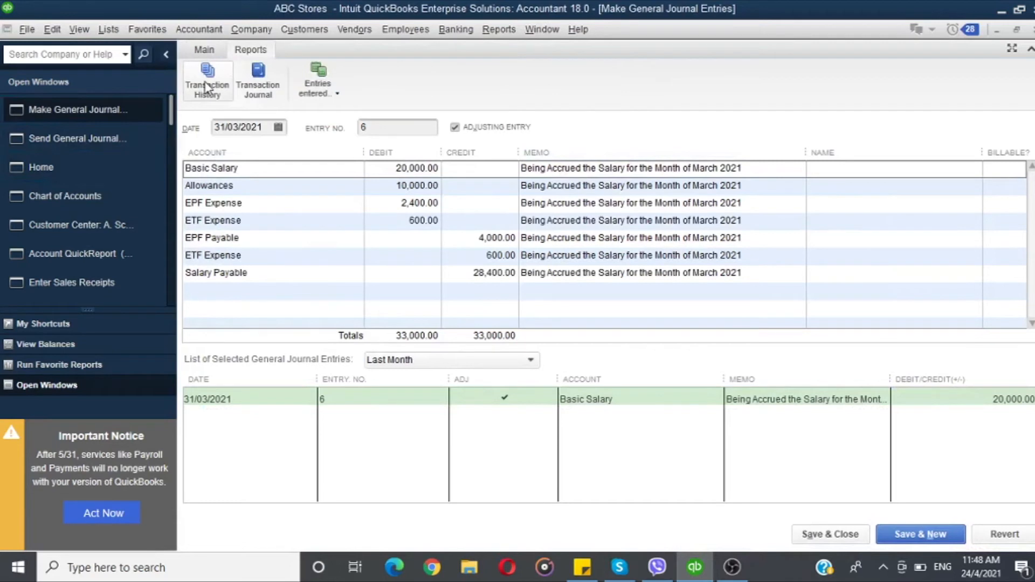
Step: Check the entry's transaction history and open its Transaction Journal report
click(206, 88)
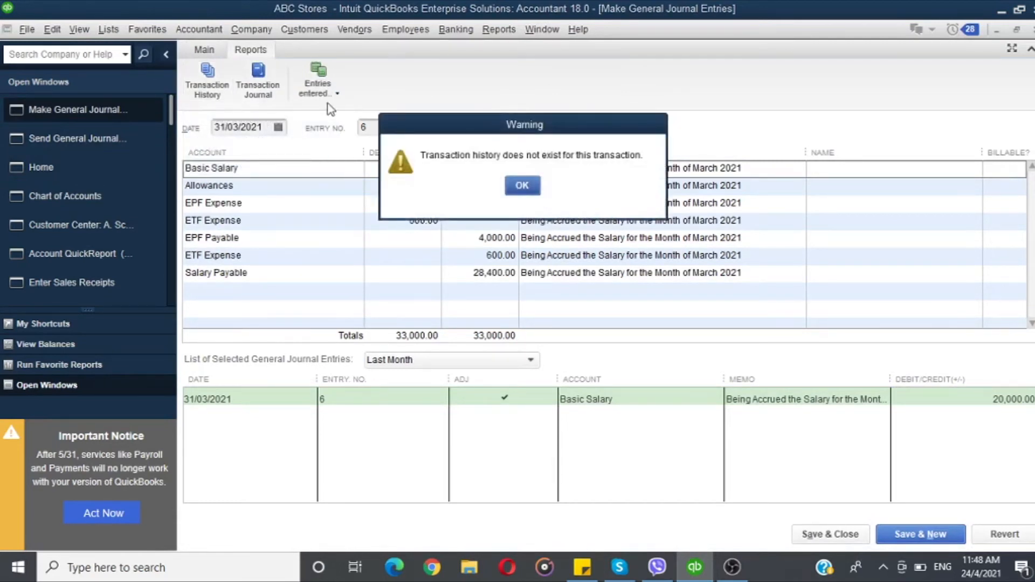
click(515, 188)
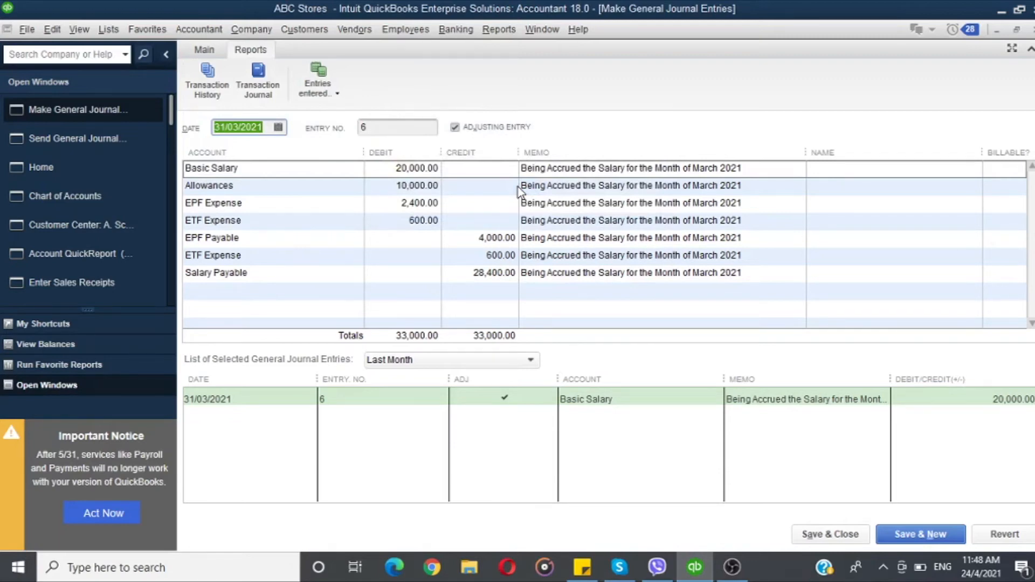
click(241, 77)
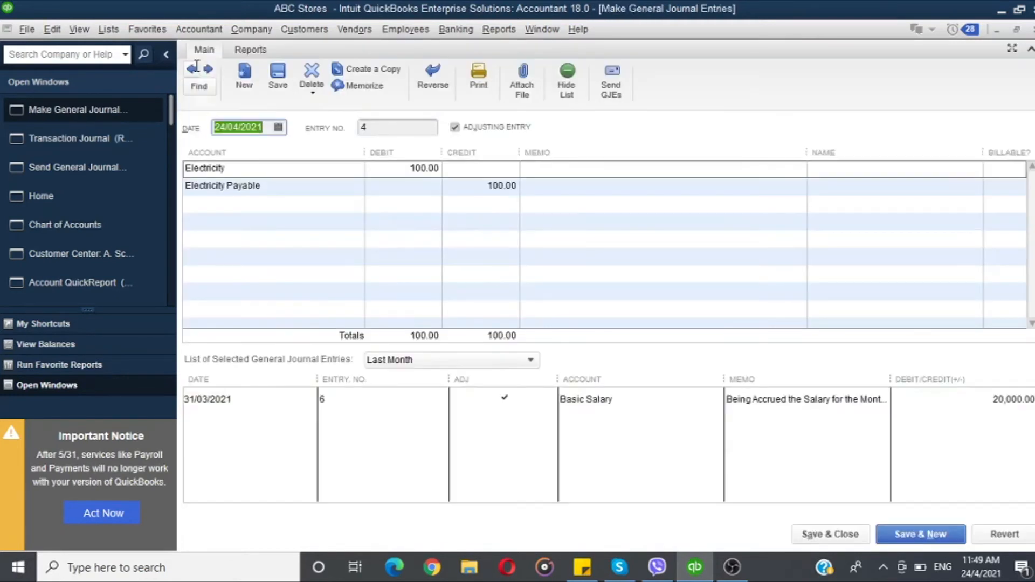
Step: Page backward and forward through the general journal entries, returning to entry 6
click(196, 66)
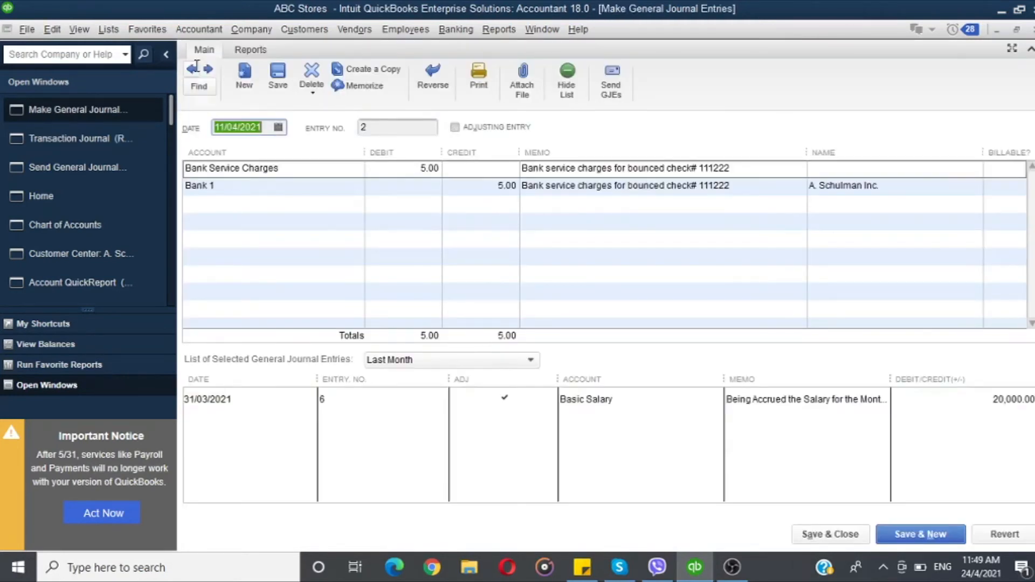
click(195, 66)
click(196, 65)
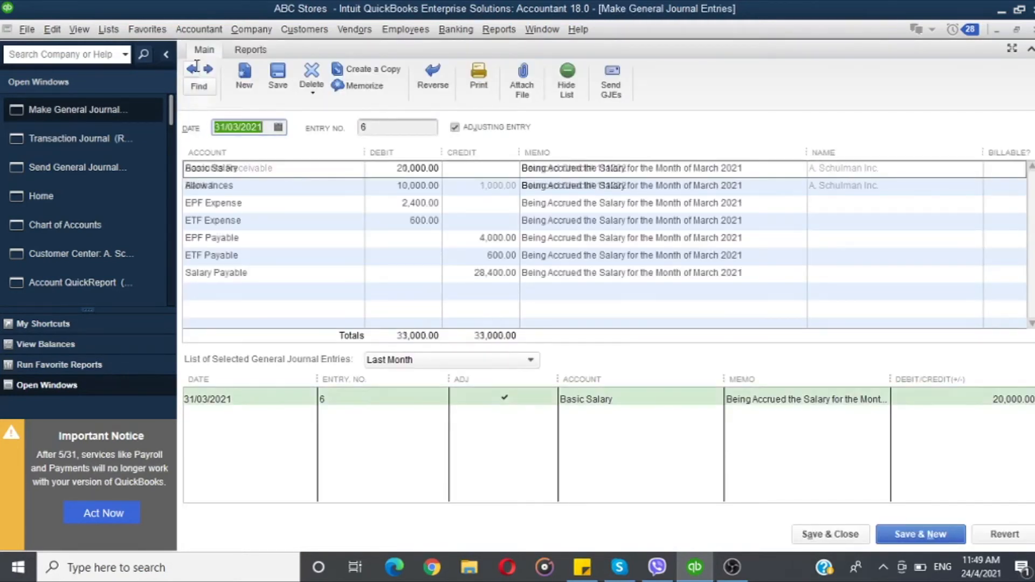
click(208, 69)
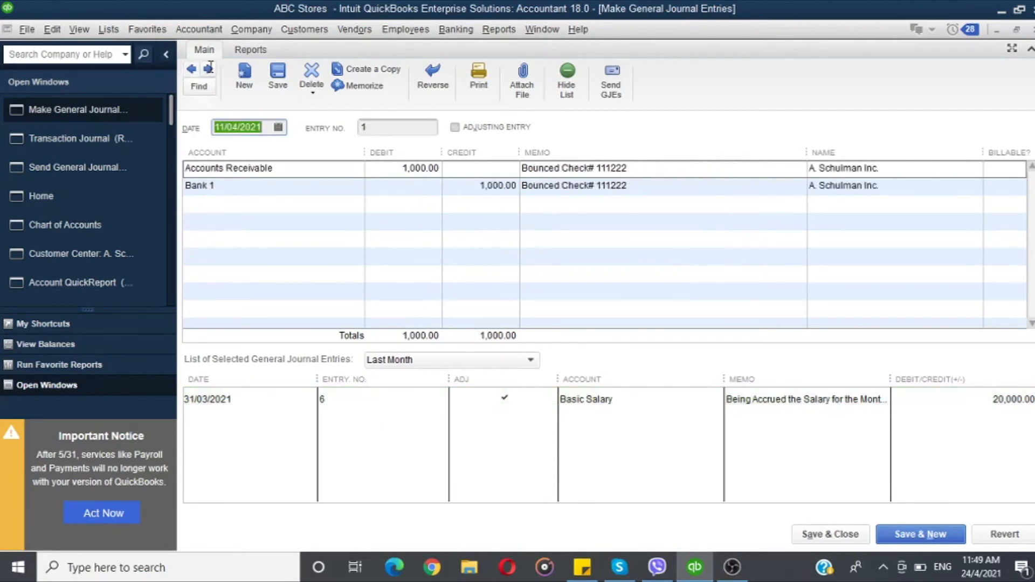
click(196, 68)
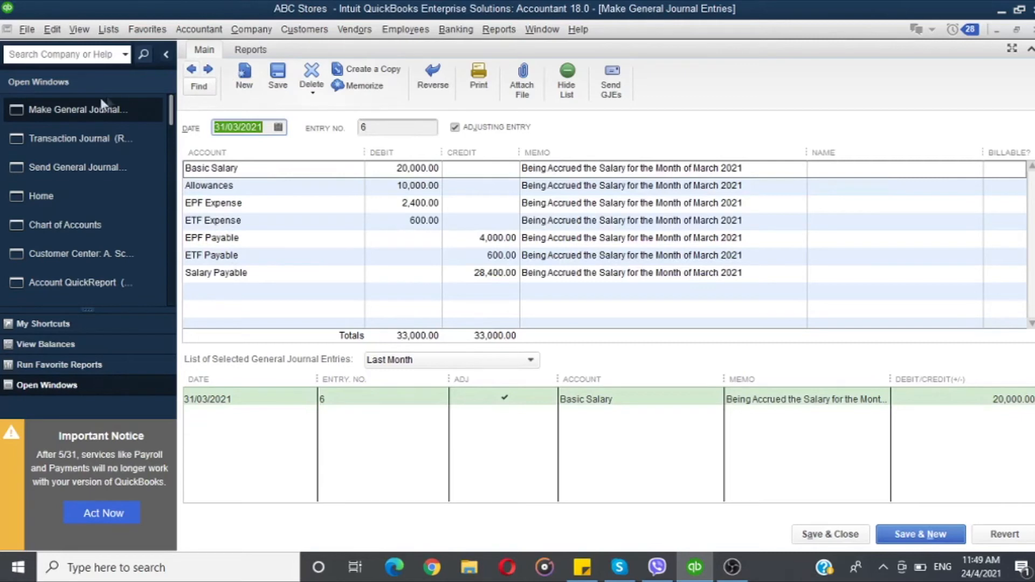
Step: Switch to the Transaction Journal report and refresh it
click(97, 132)
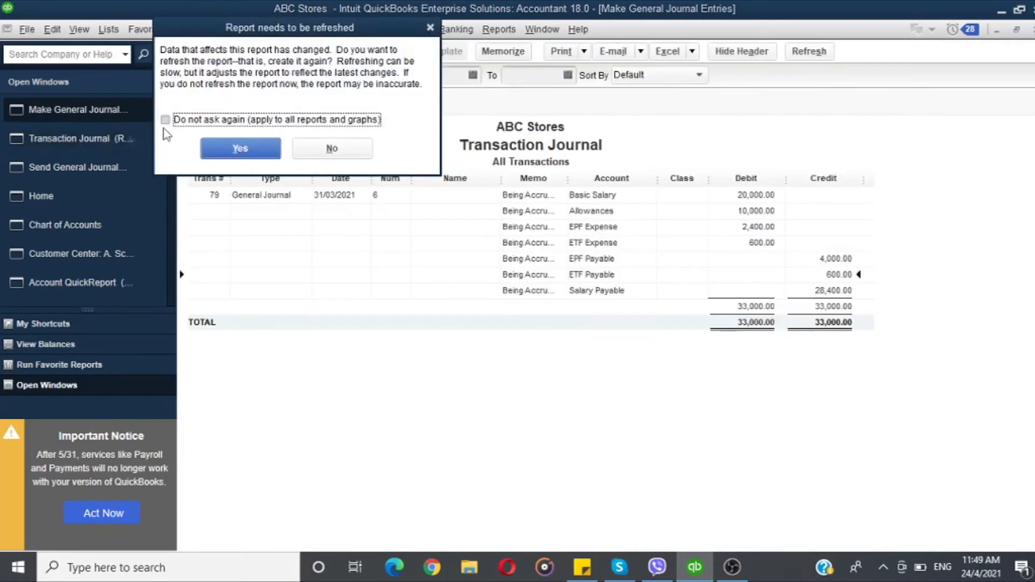
click(219, 144)
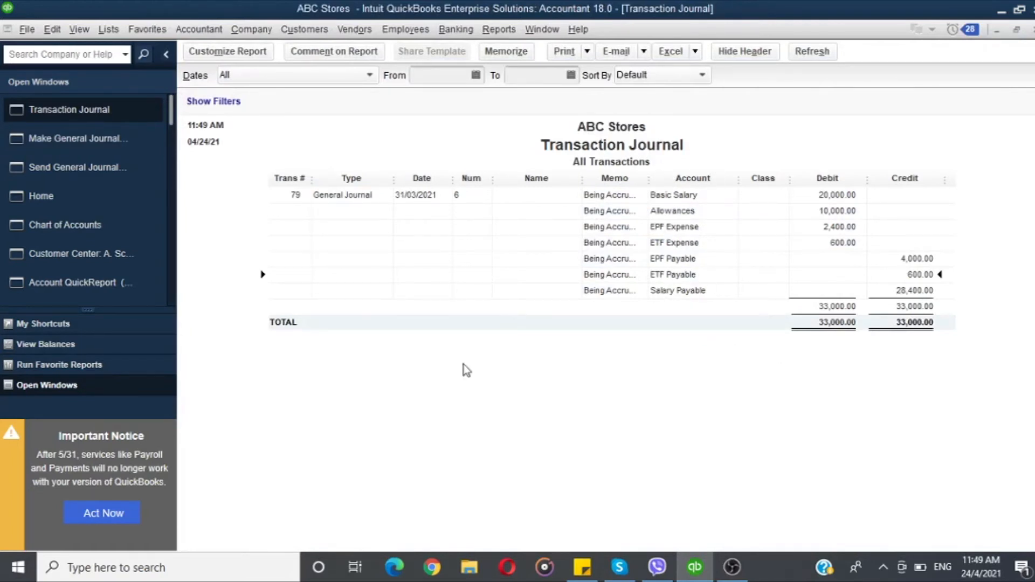
key(Return)
Step: Run the Entries Entered report for all entries and return to the journal entry form
click(250, 49)
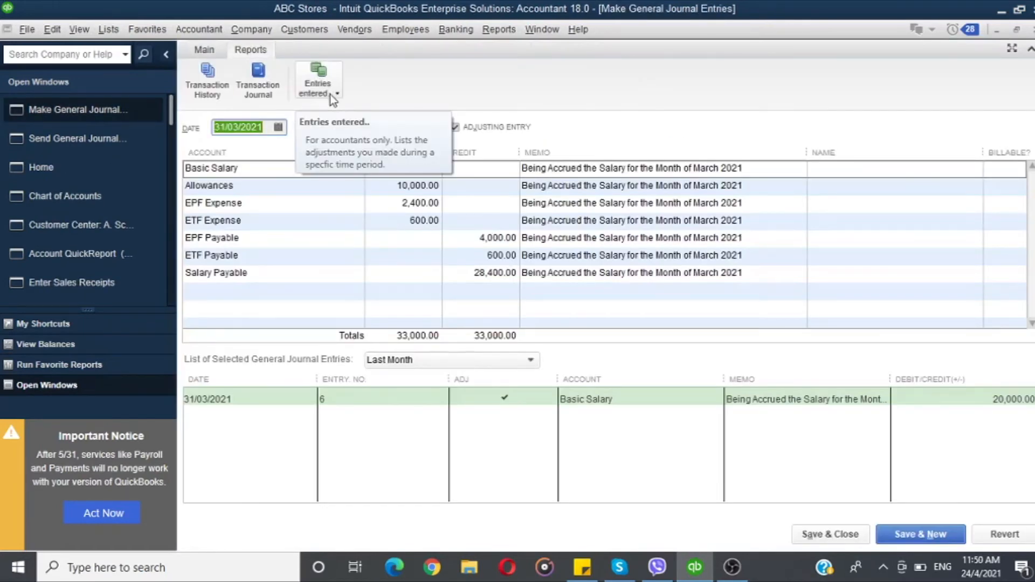
click(330, 94)
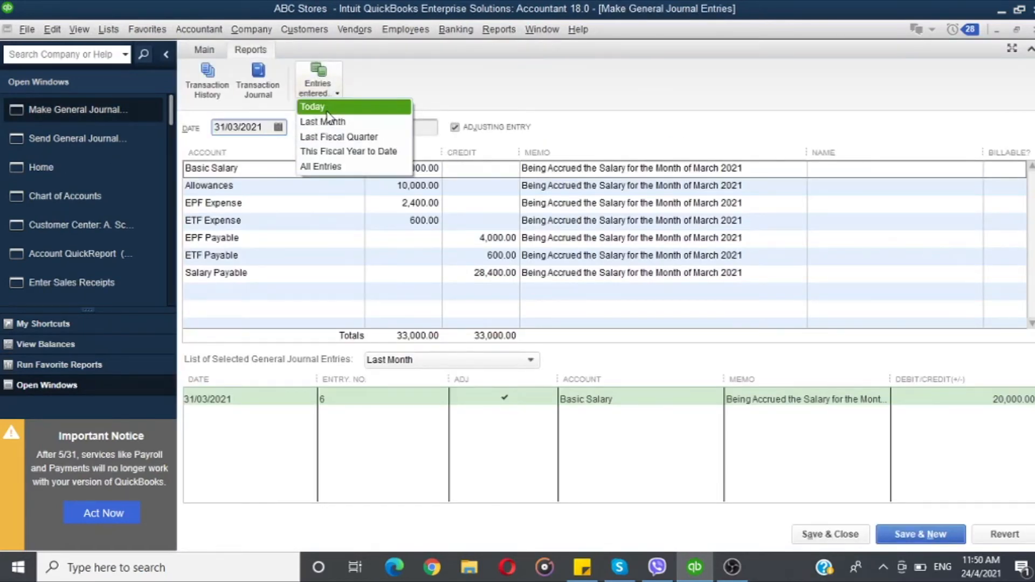
click(320, 166)
click(605, 282)
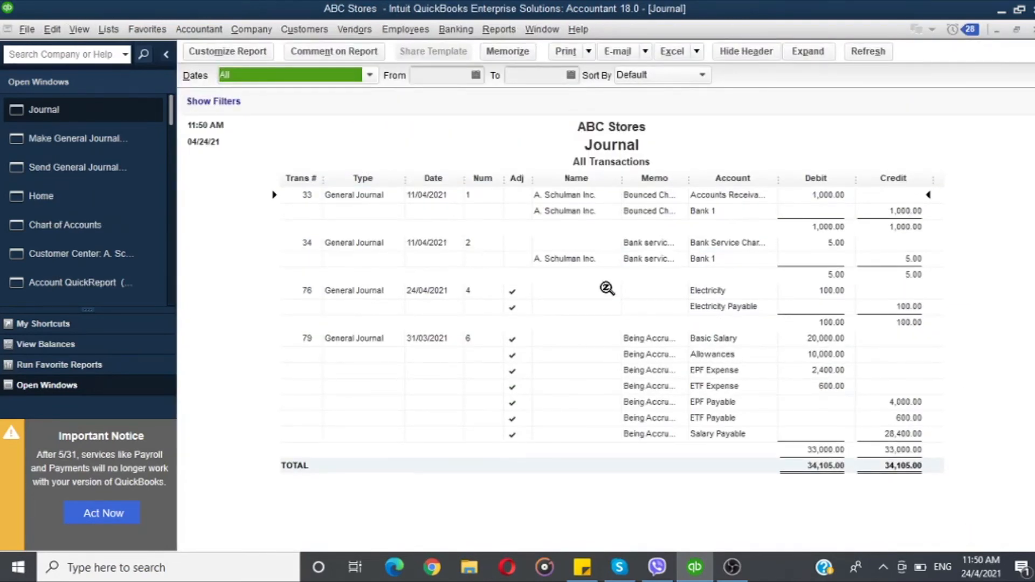
key(Escape)
click(201, 53)
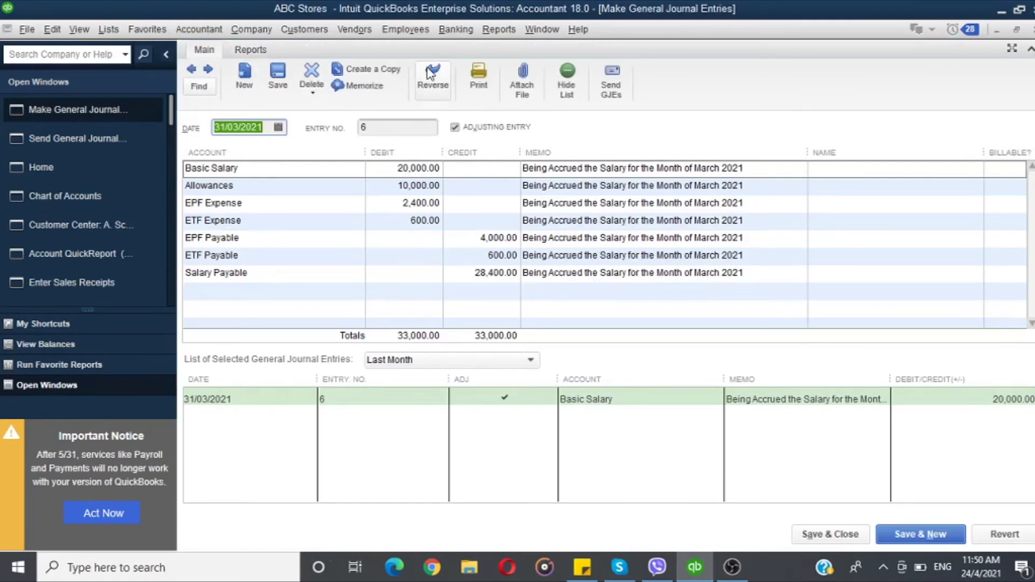
Step: Generate a reversing entry for the salary accrual and close the journal entry window
click(440, 91)
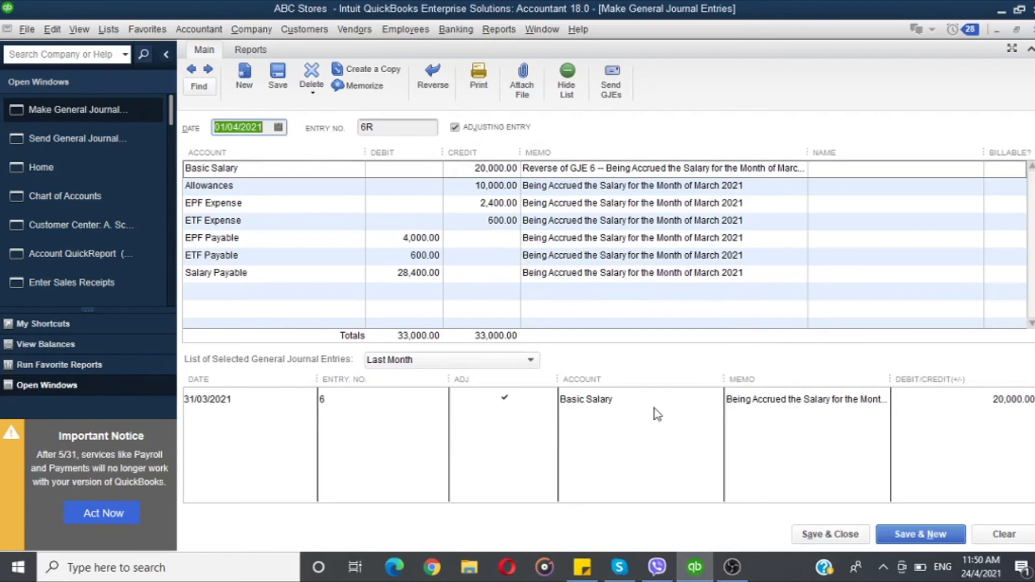
click(208, 70)
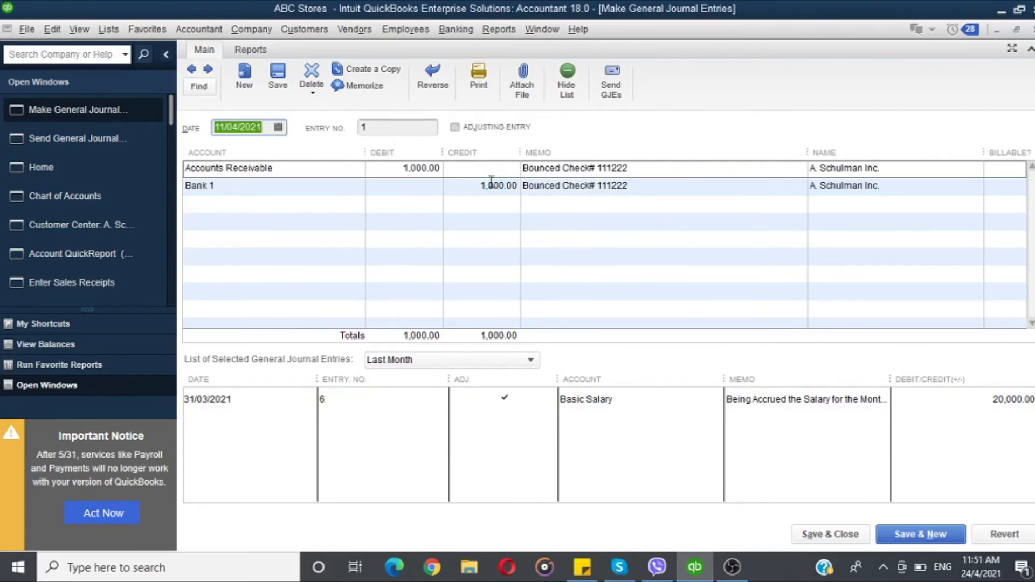
key(Escape)
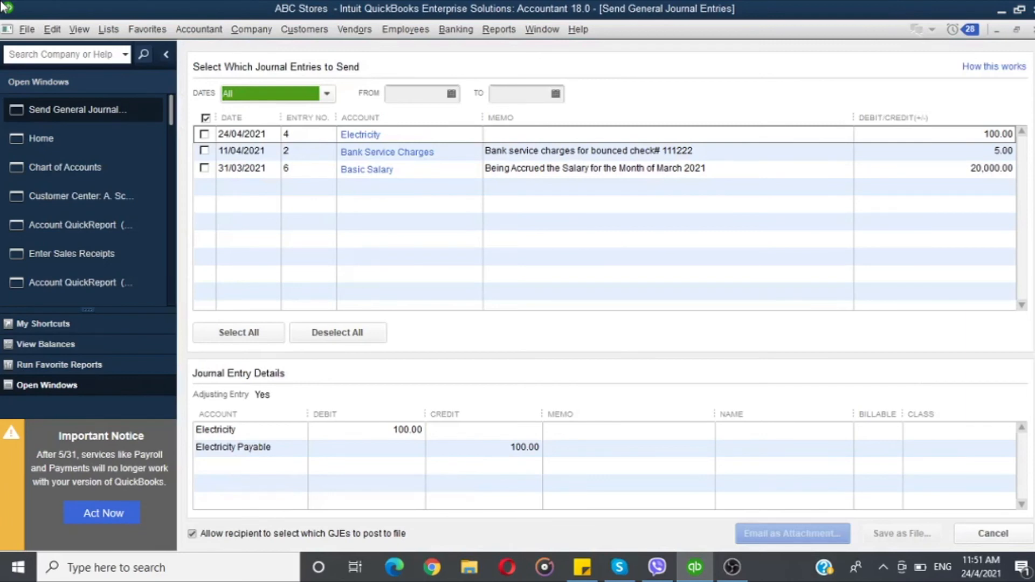
Step: Open a new general journal entry and add a line crediting Accounts Receivable 500
click(179, 32)
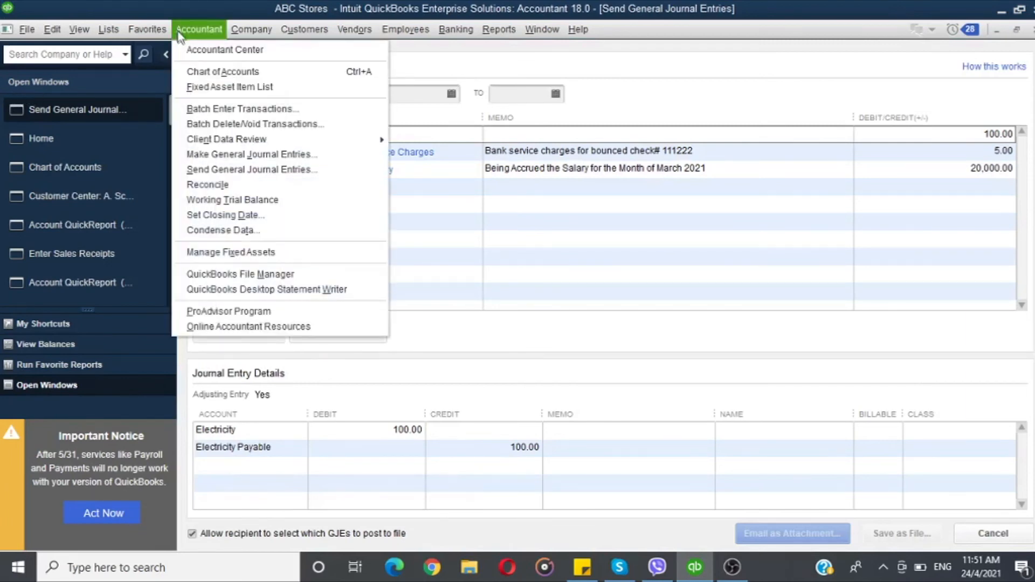
click(248, 154)
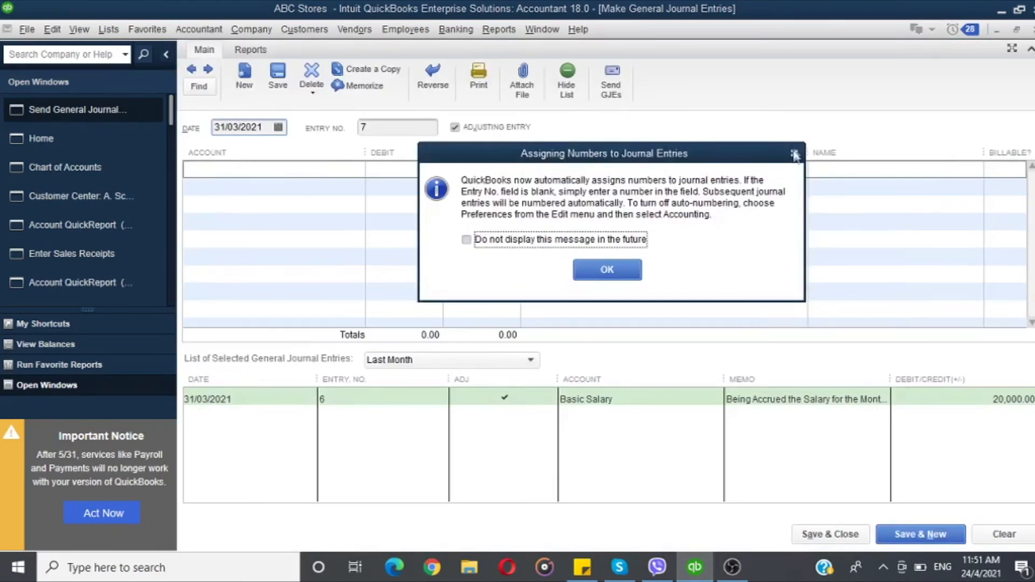
key(Return)
click(345, 170)
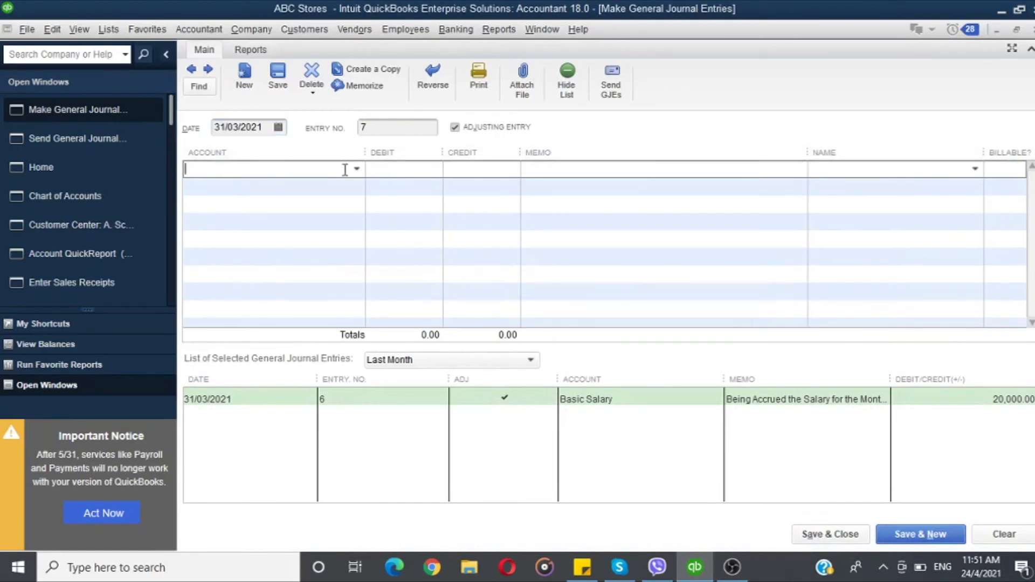
text(Accounts Payable)
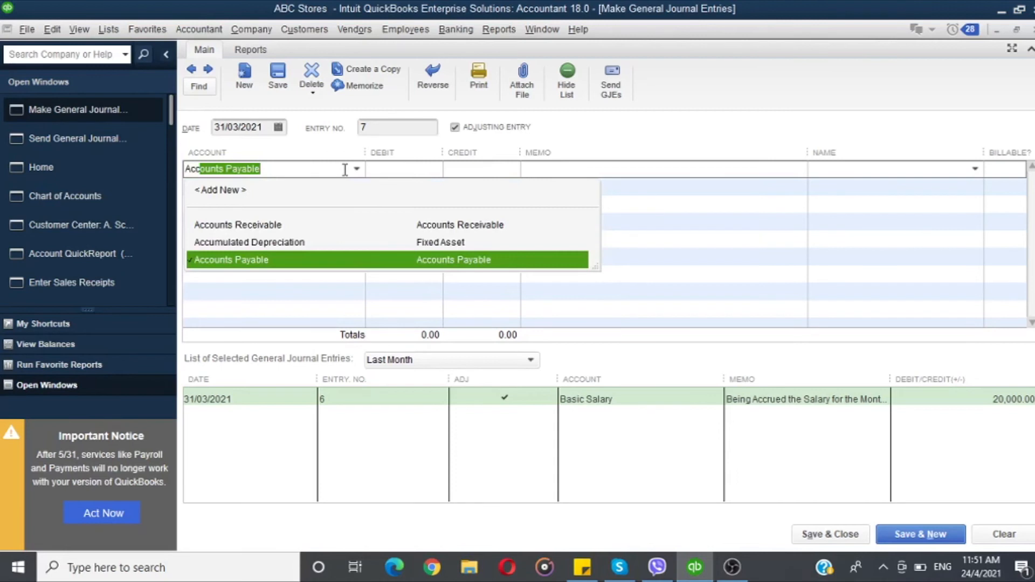
click(310, 225)
click(461, 168)
text(500)
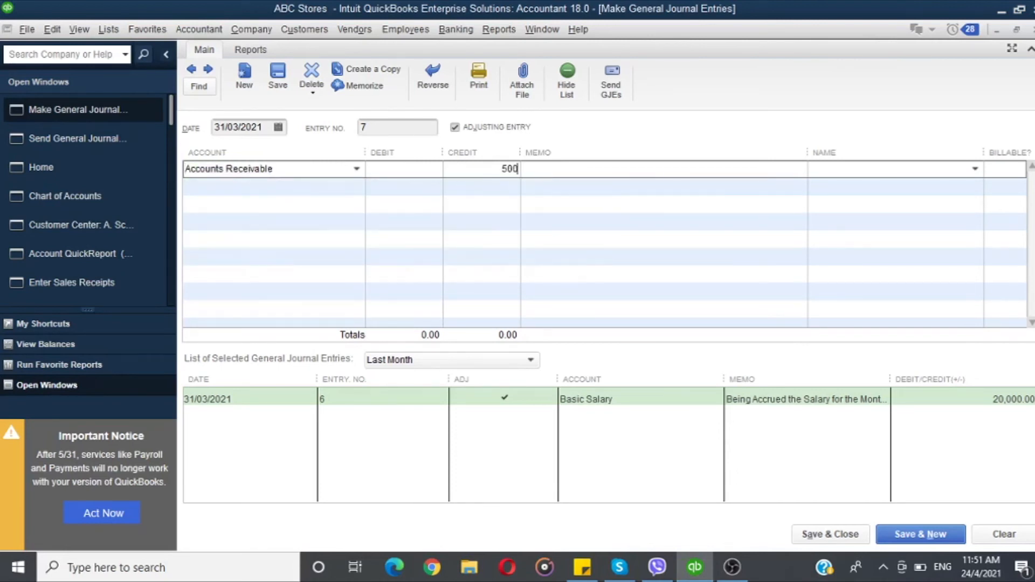
Step: Add a line debiting Bank 1 500 and try to save the entry
click(335, 188)
text(Bank 1)
key(Tab)
text(500)
click(585, 168)
click(582, 188)
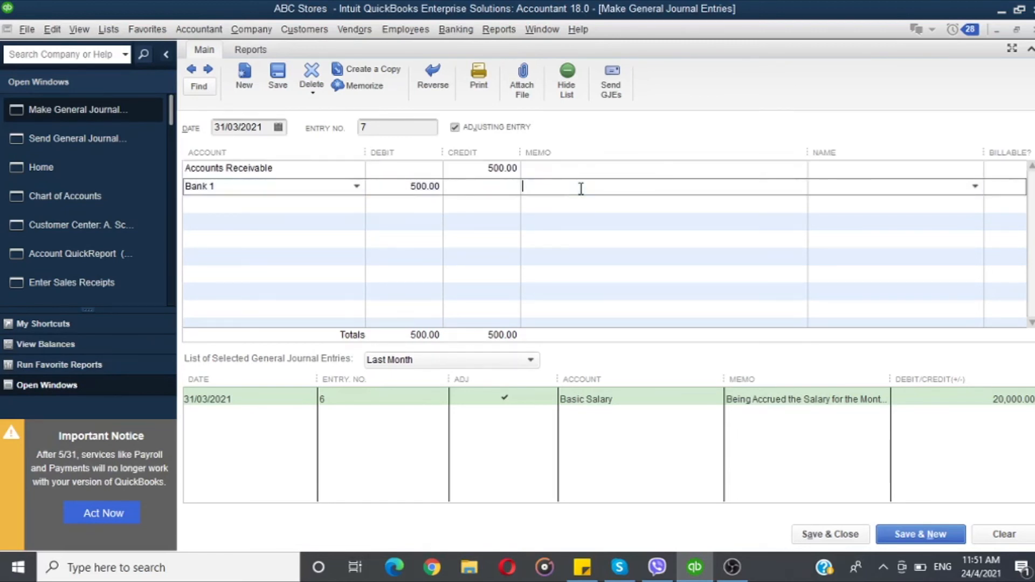
click(917, 541)
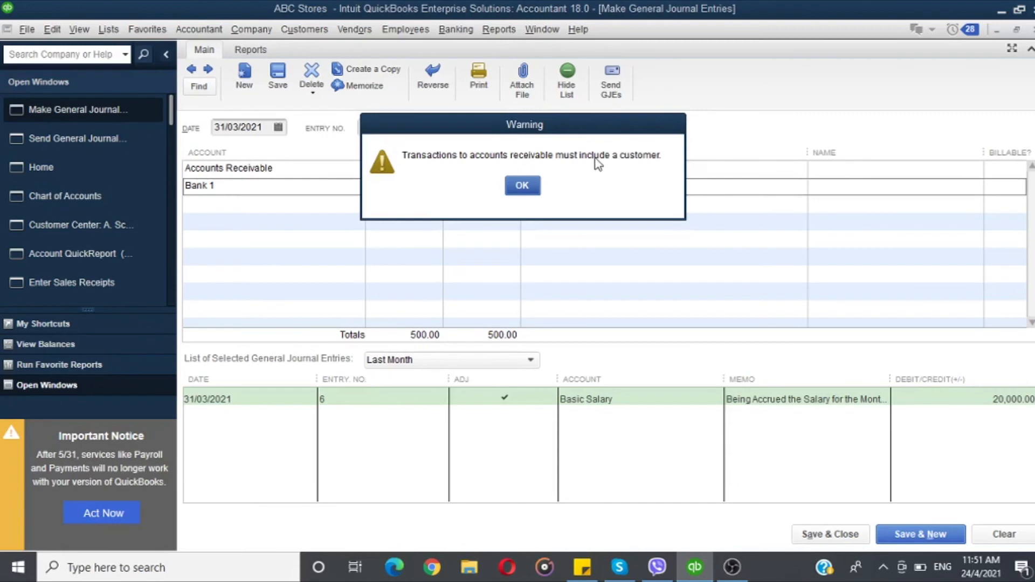
Step: Assign the customer ADME Traders to the Accounts Receivable line and save the journal entry
click(523, 185)
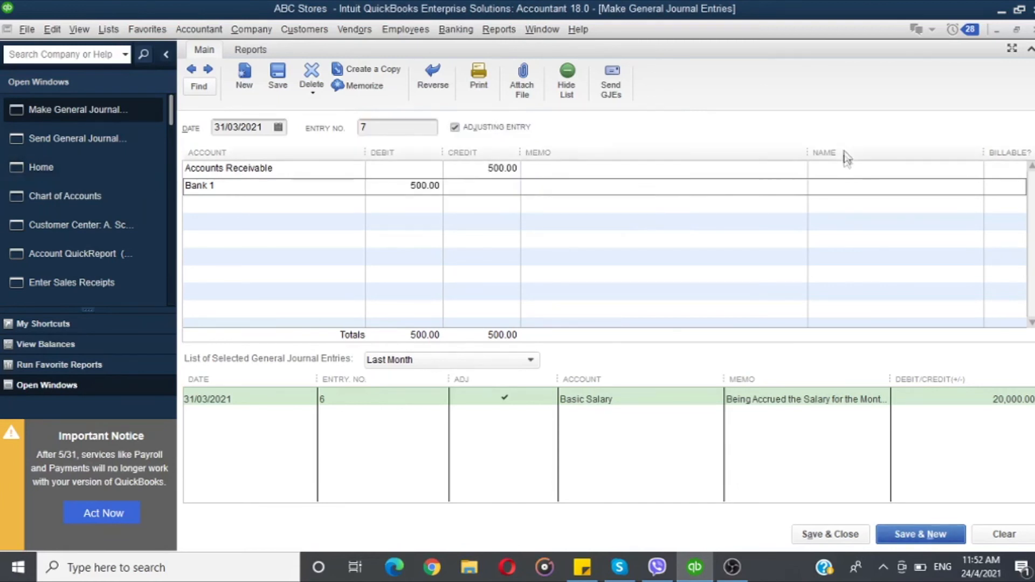
click(837, 169)
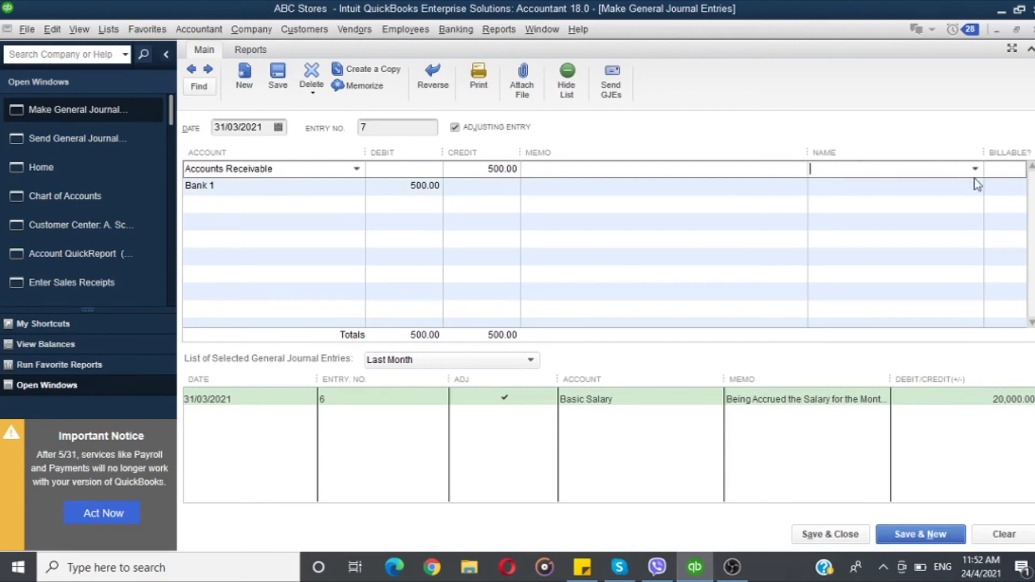
click(976, 170)
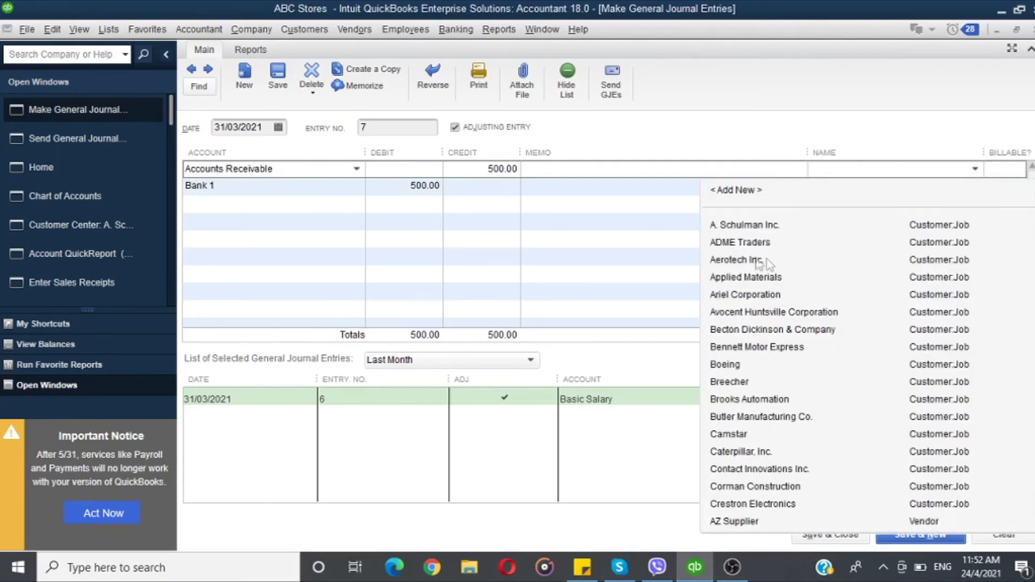
click(736, 242)
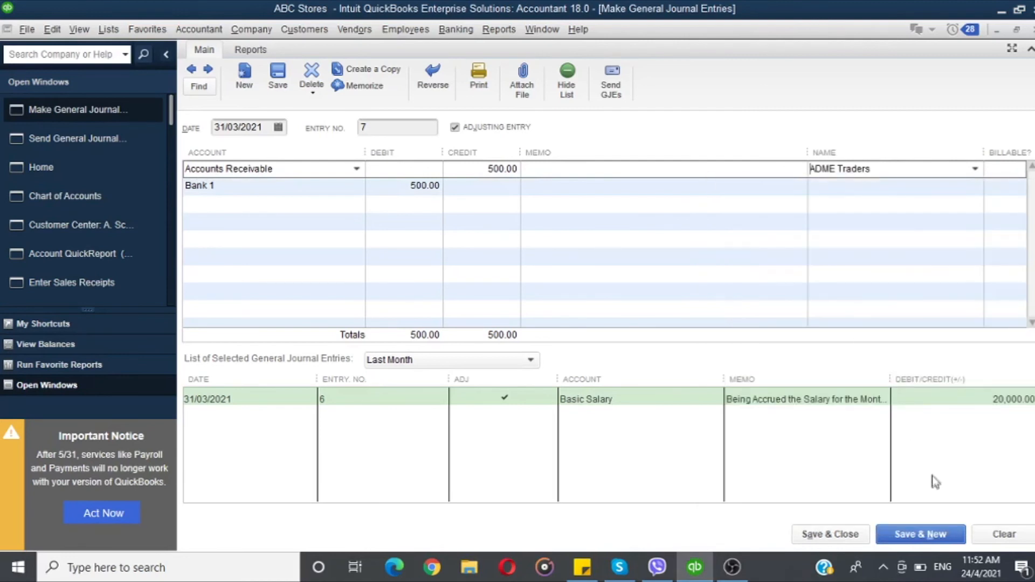
click(918, 536)
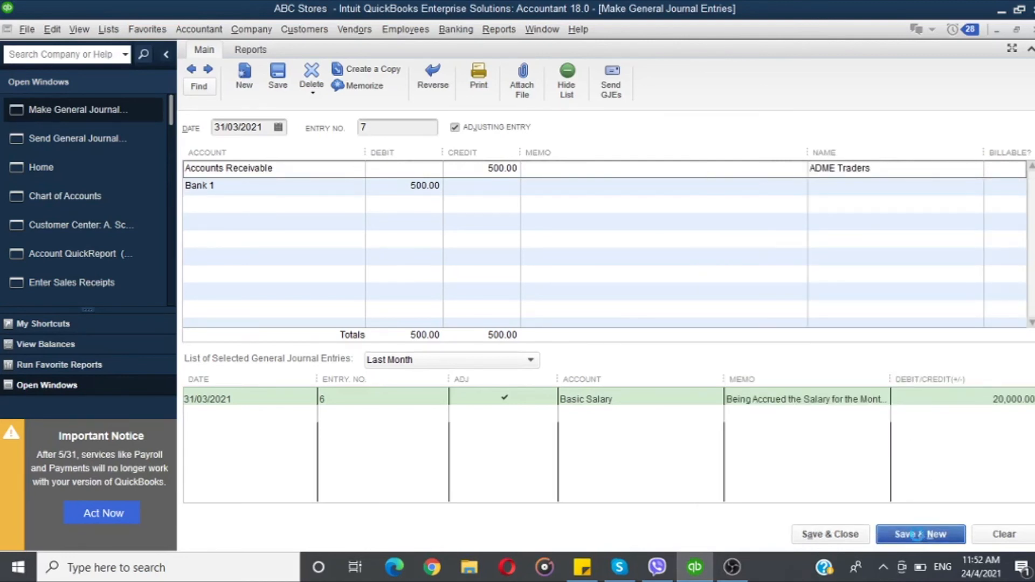
Step: Review ADME Traders' transactions for all dates in the Customer Center and reopen the saved receivable journal entry
click(191, 69)
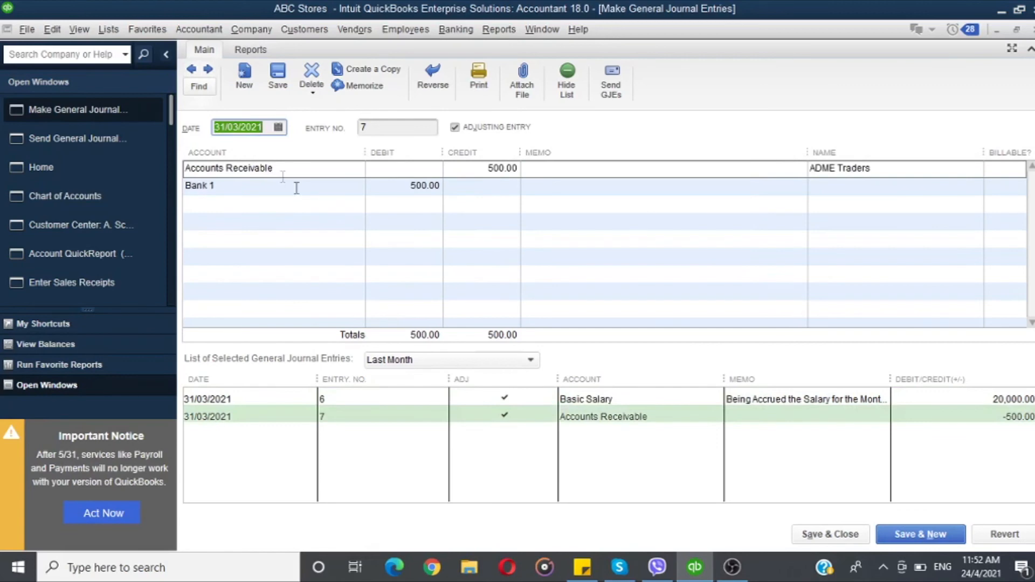
click(64, 195)
click(37, 229)
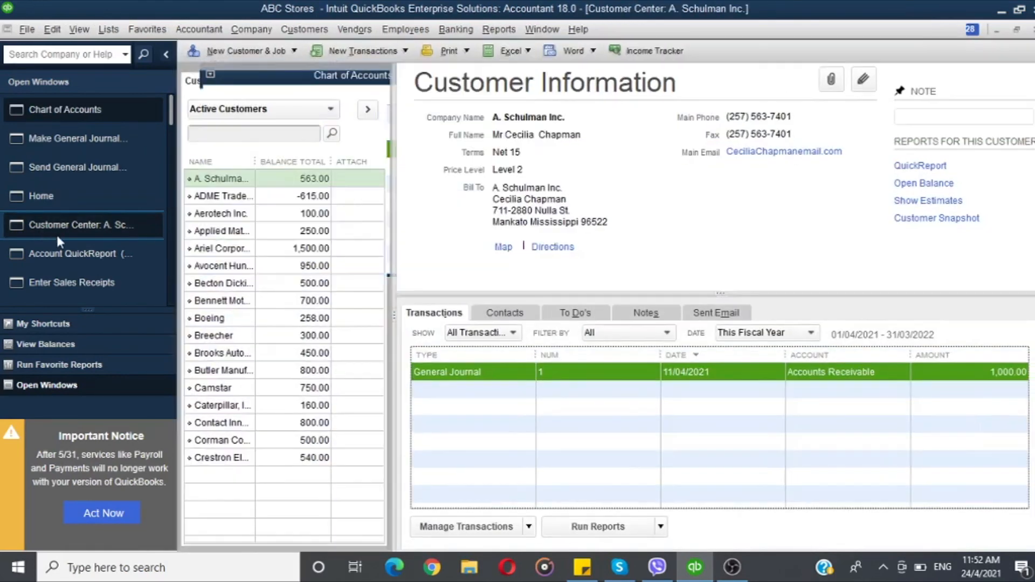
click(210, 196)
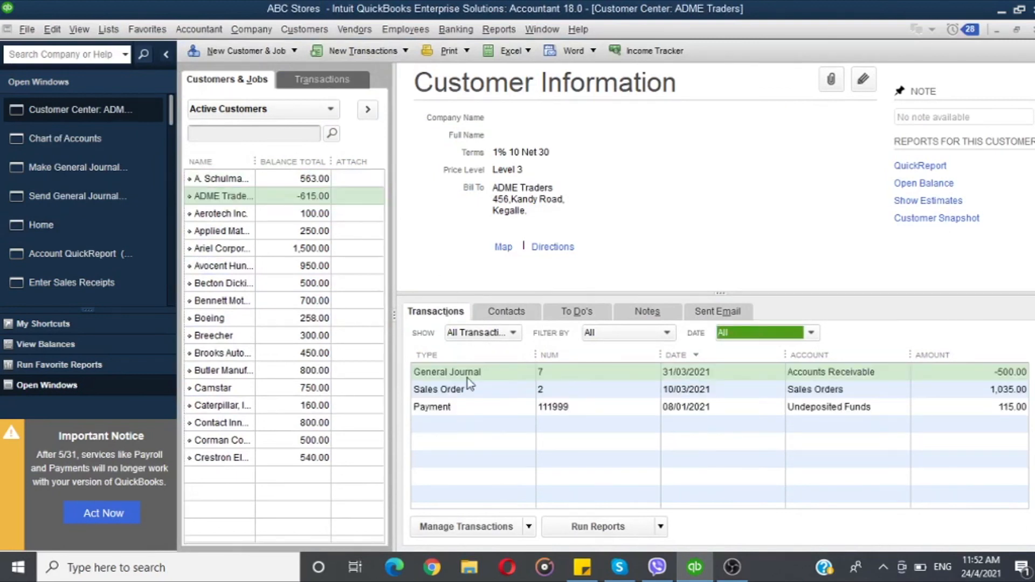
double_click(468, 373)
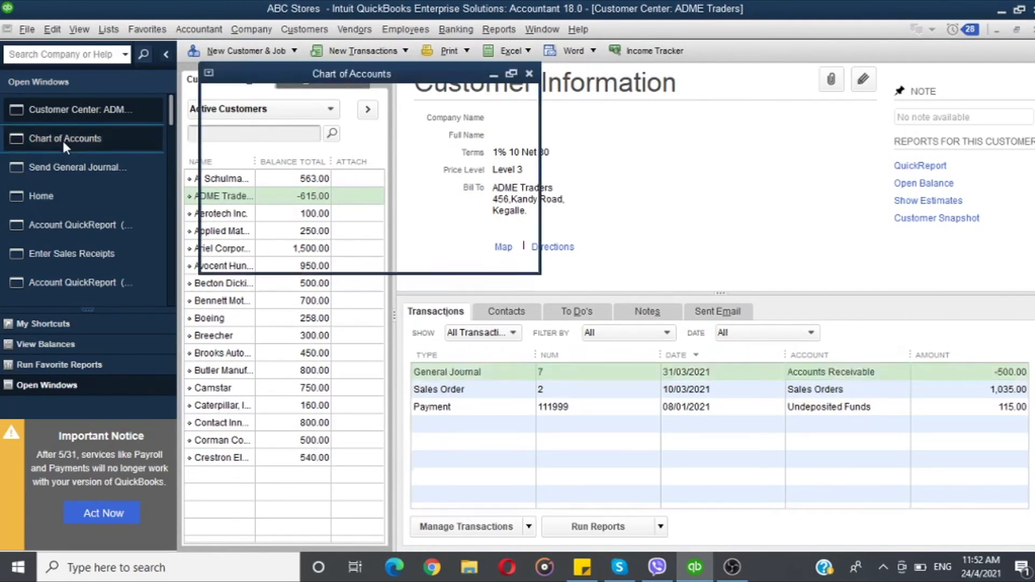
double_click(468, 374)
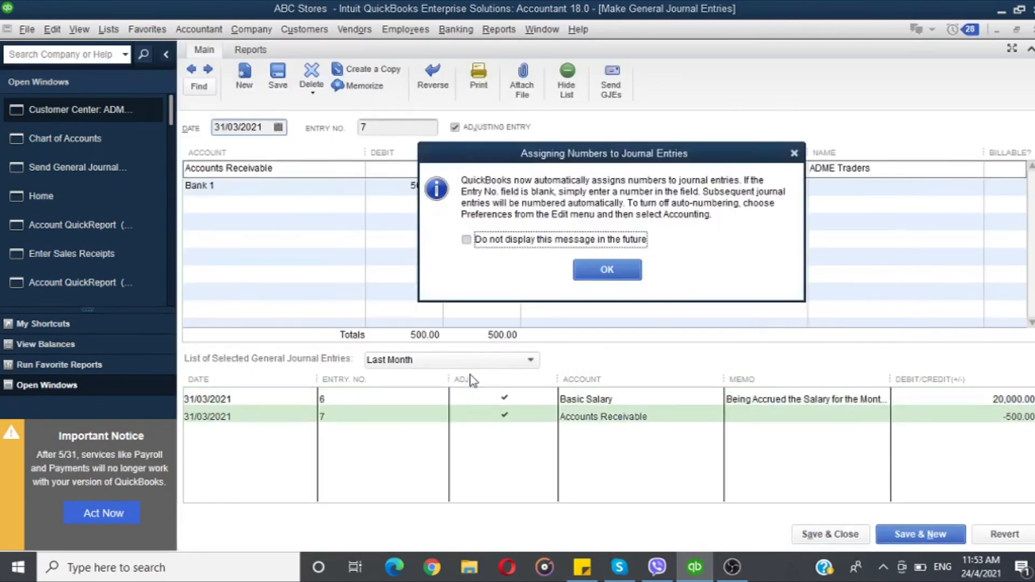
click(794, 153)
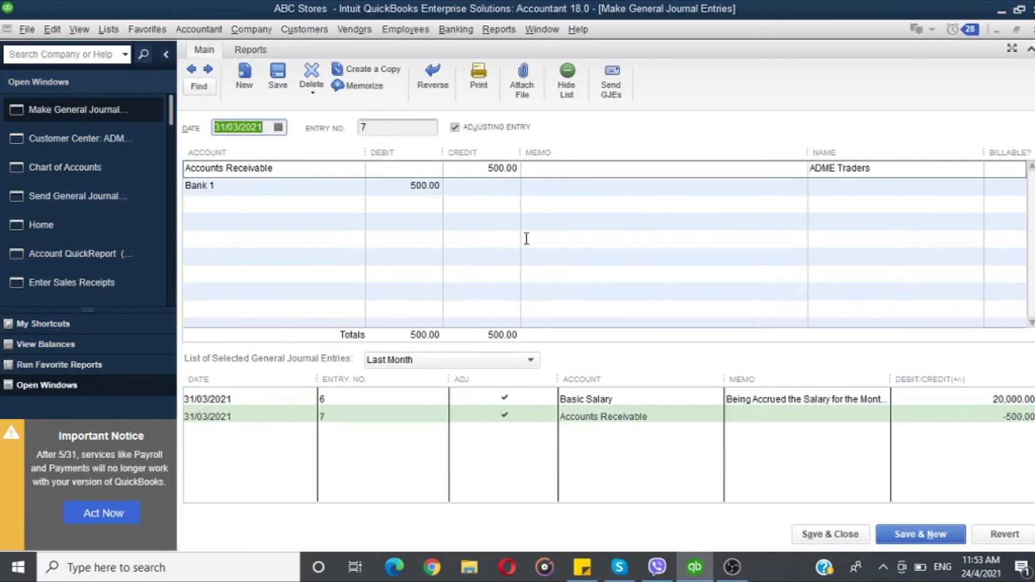
Step: Add journal lines debiting Electricity 100 and crediting Electricity Payable 100
click(249, 213)
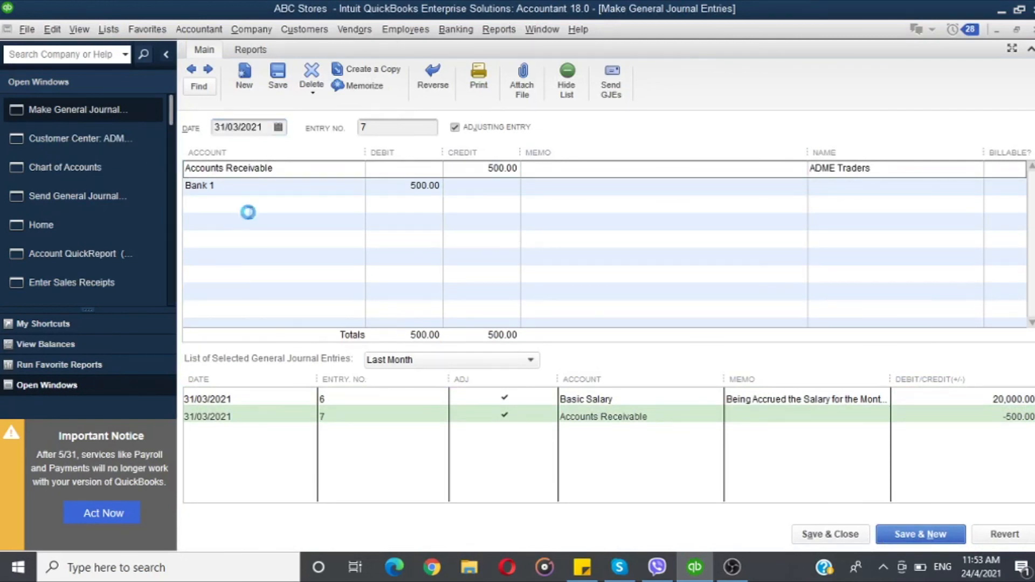
click(242, 221)
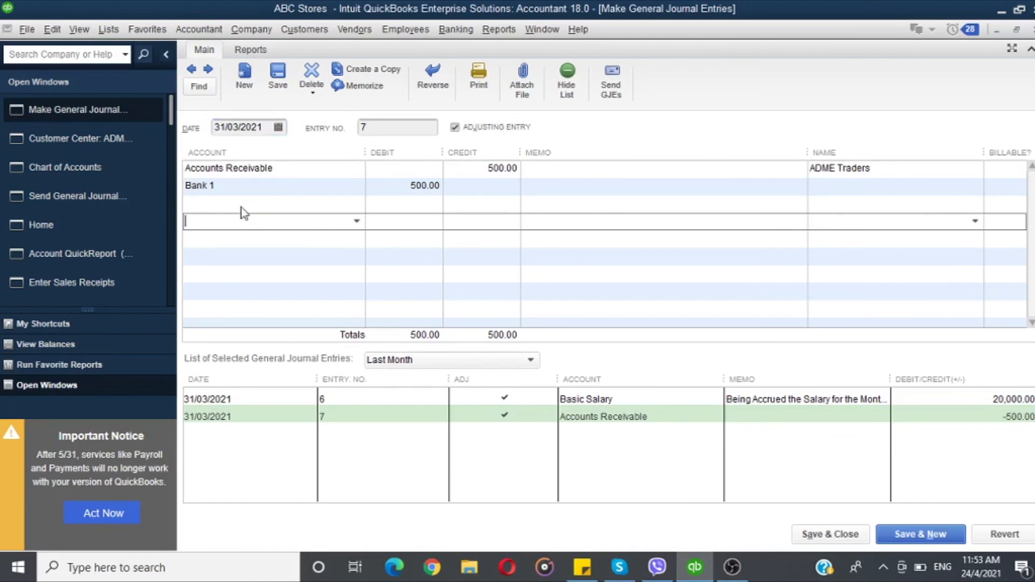
text(Electricity)
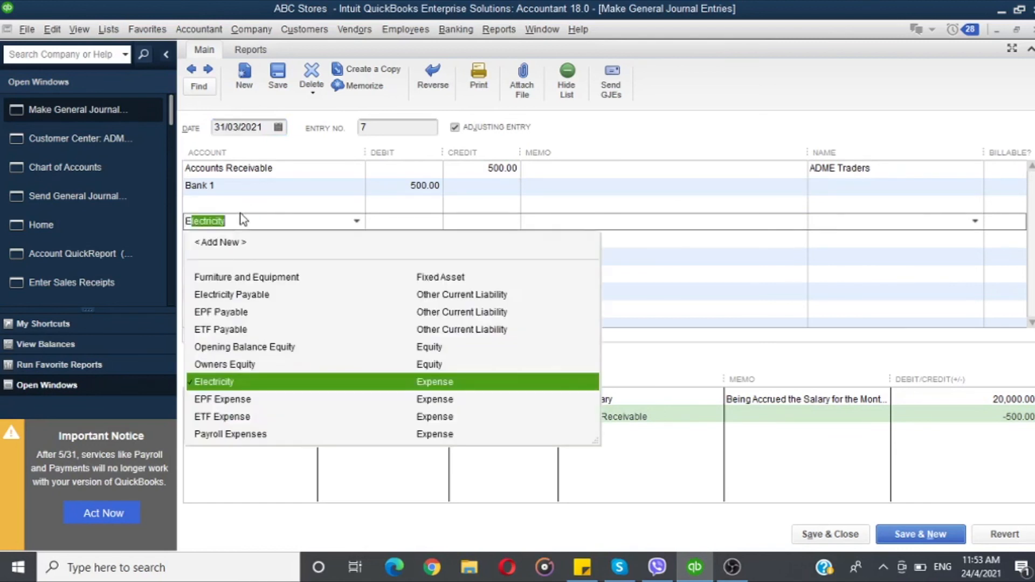
key(Tab)
text(100)
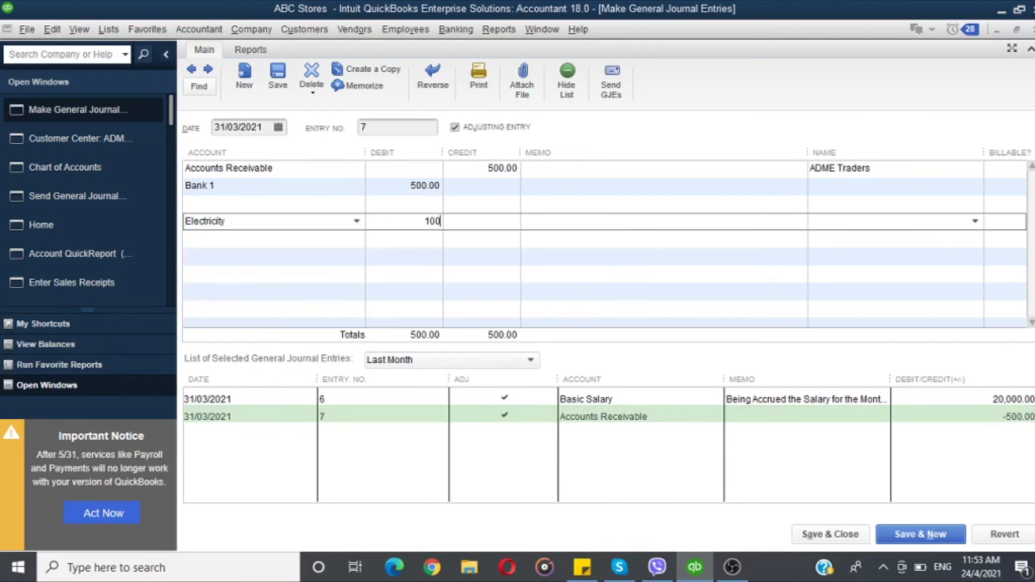
key(Tab)
key(Tab)
key(Tab)
key(Tab)
text(El)
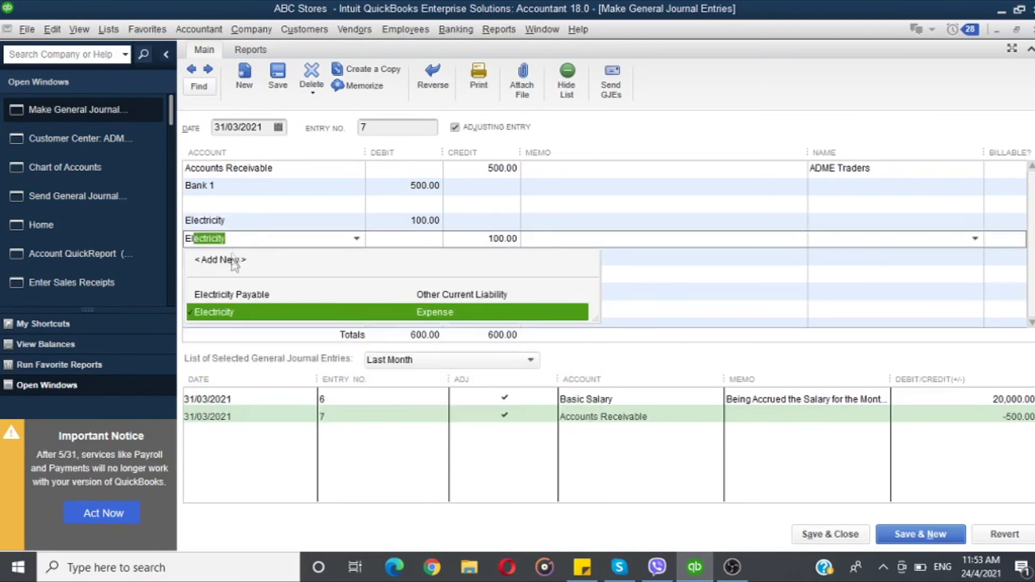
click(231, 294)
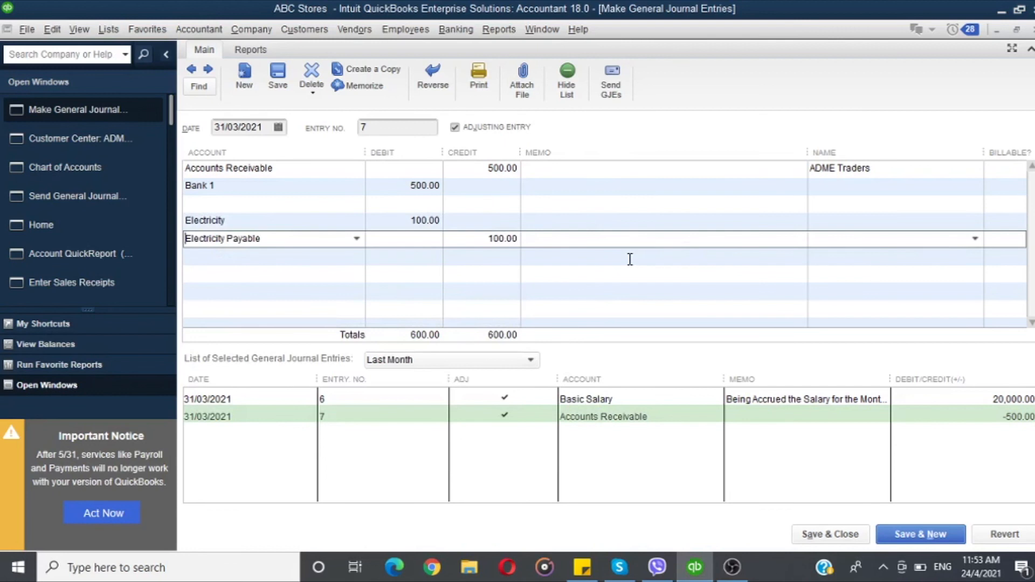